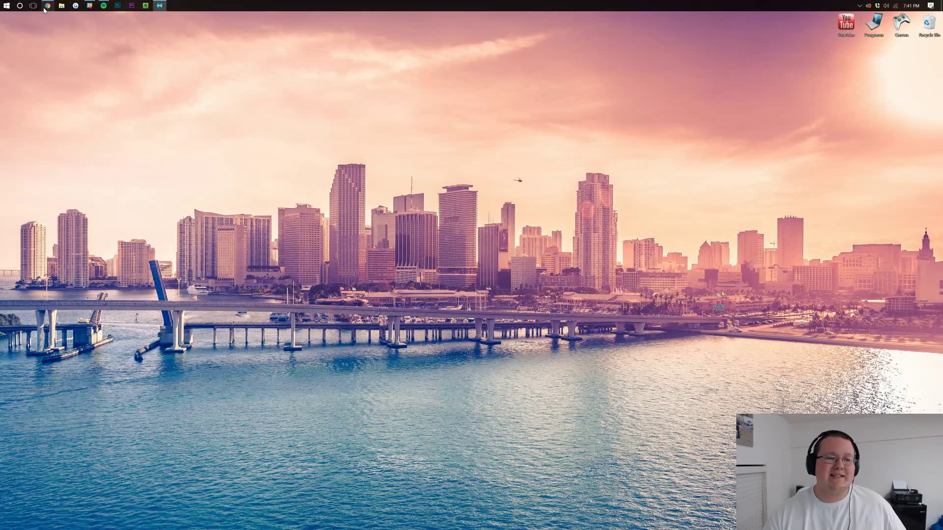
# Download the latest Forge 1.11 installer jar (forge-1.11-13.19.0) past the ad page and keep it
pyautogui.moveTo(44, 10)
pyautogui.click(48, 39)
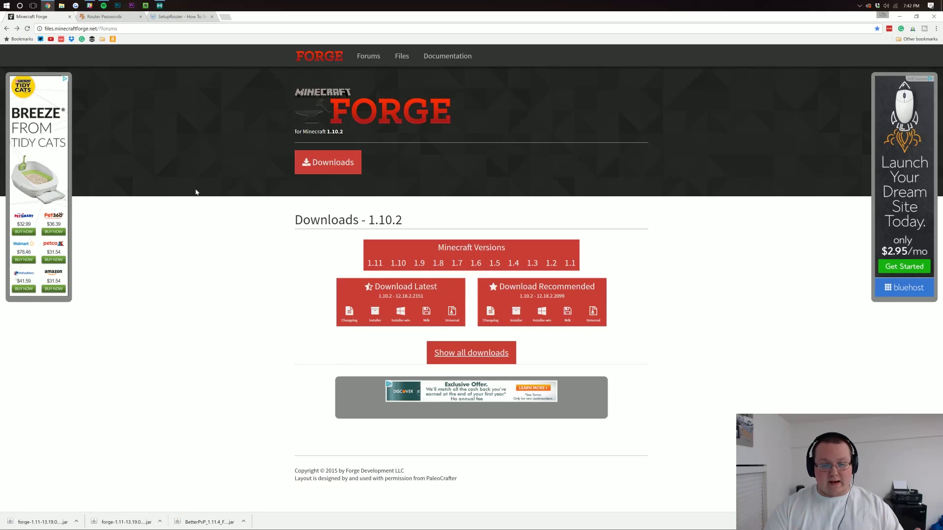
pyautogui.click(372, 277)
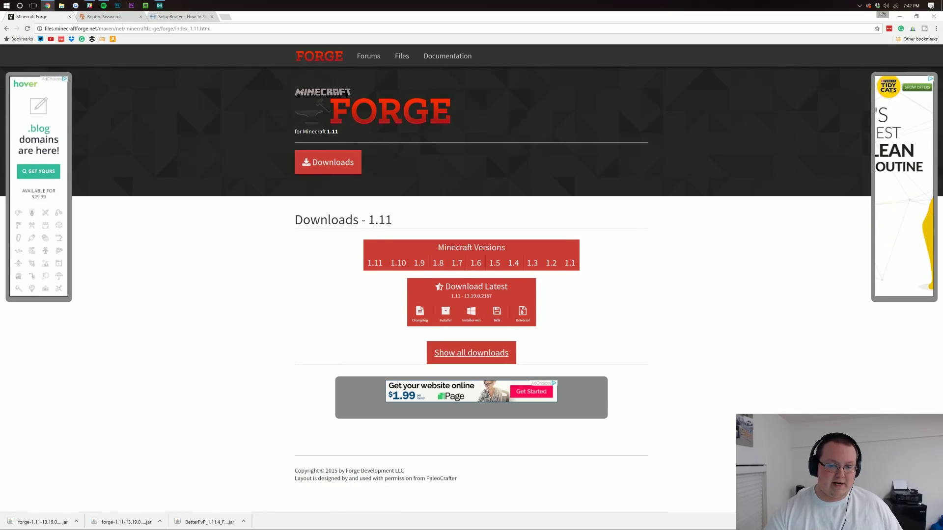
pyautogui.click(445, 312)
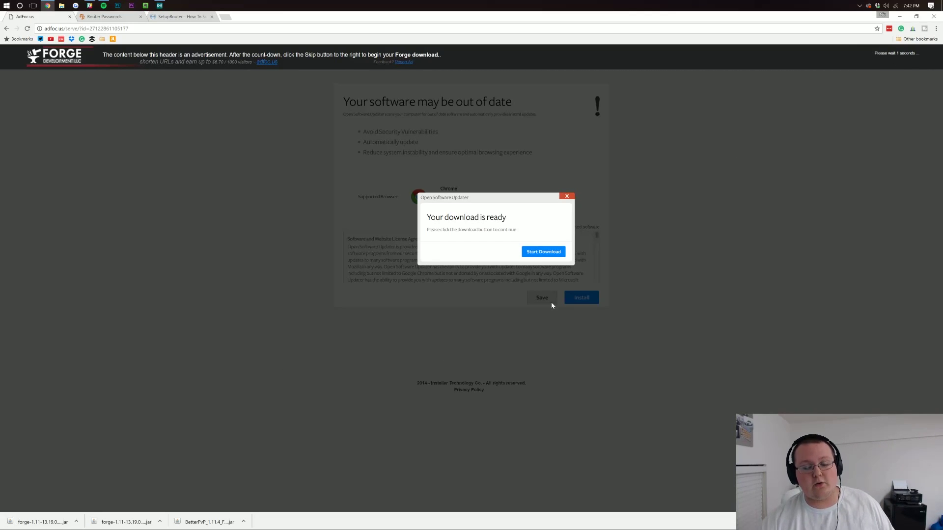
pyautogui.click(902, 59)
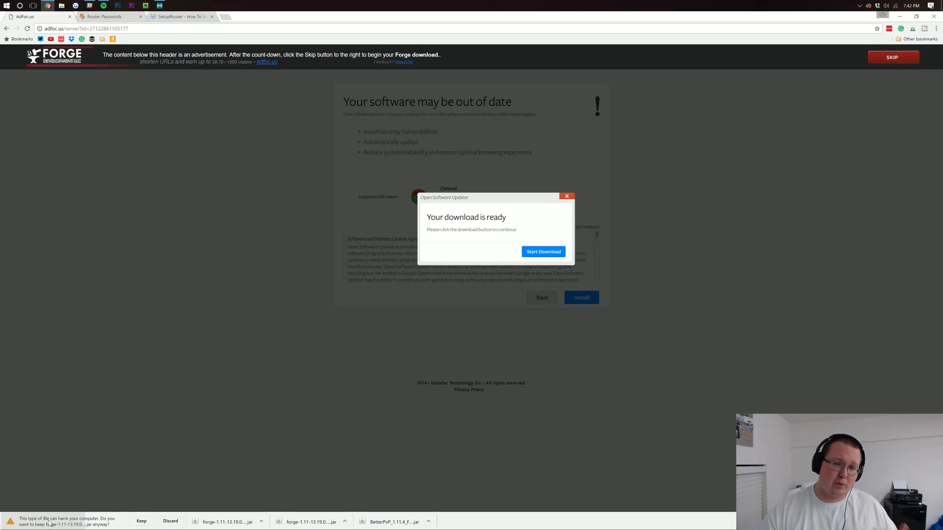
pyautogui.click(133, 521)
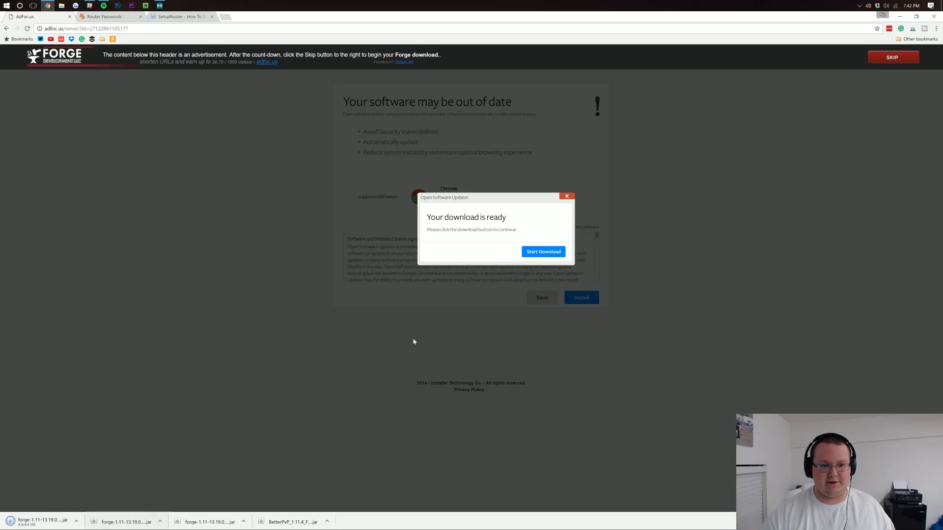
# Move the installer jar to the desktop centre and install the Forge 1.11-13.19.0.2157 client profile with Java
pyautogui.click(899, 17)
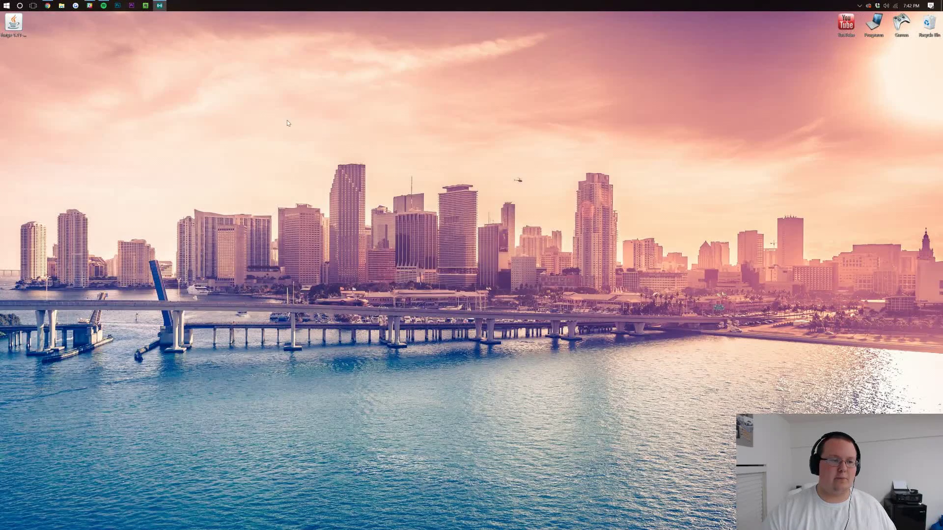
pyautogui.moveTo(14, 22); pyautogui.dragTo(456, 104)
pyautogui.rightClick(456, 104)
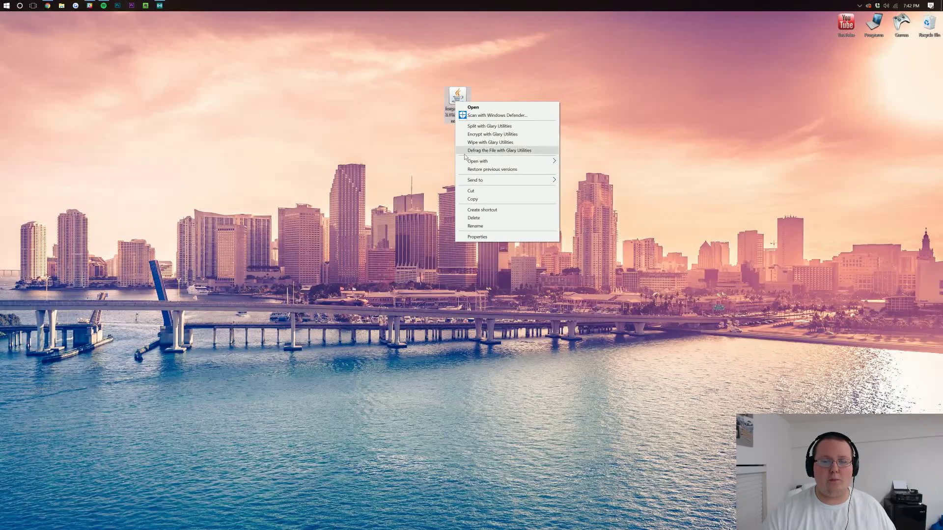
pyautogui.click(597, 161)
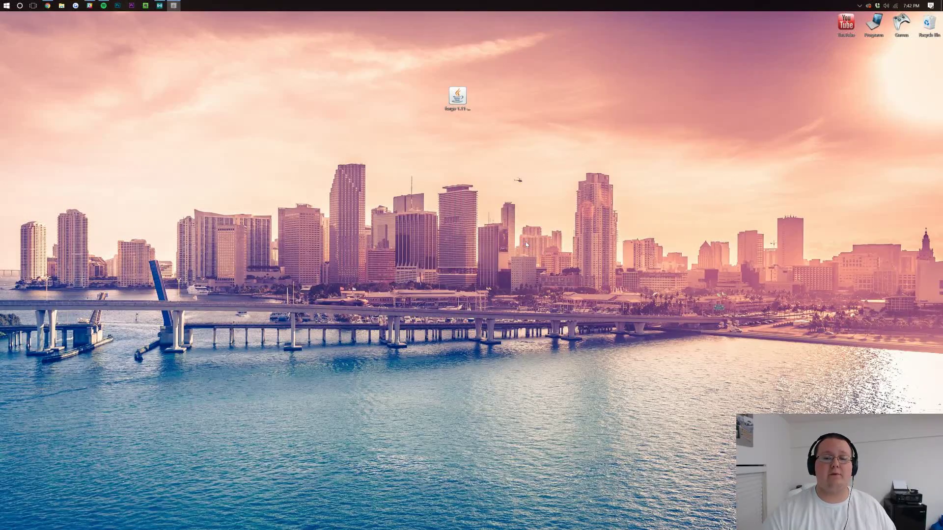
pyautogui.moveTo(458, 204); pyautogui.dragTo(452, 144)
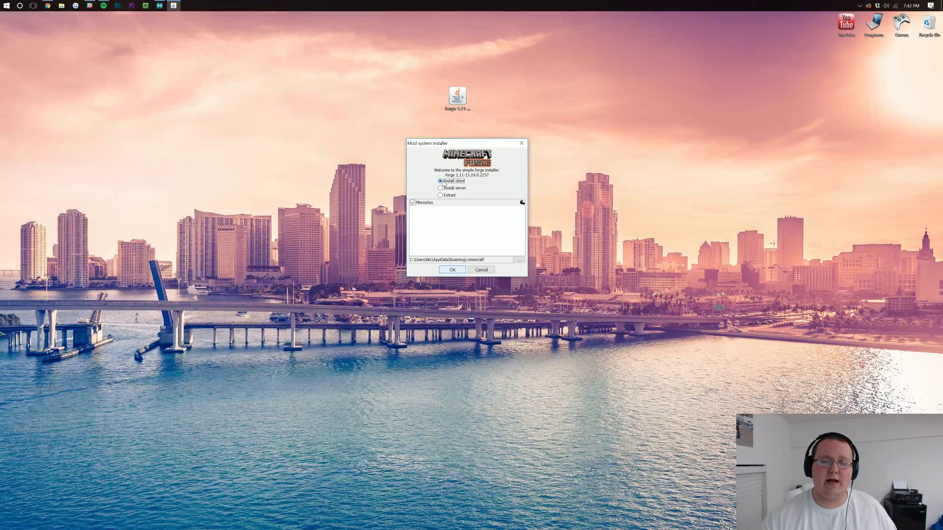
pyautogui.click(460, 270)
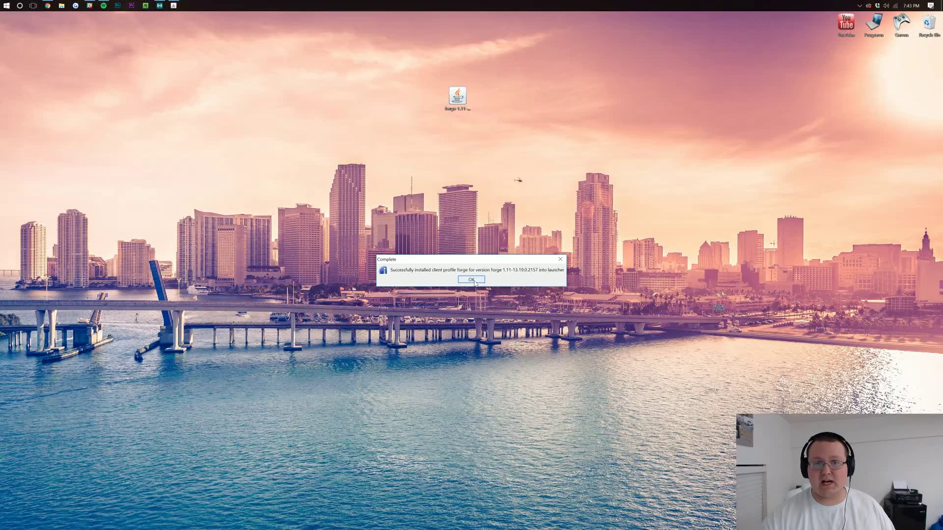
pyautogui.click(471, 279)
# Launch the Forge installer jar again with Java
pyautogui.rightClick(454, 101)
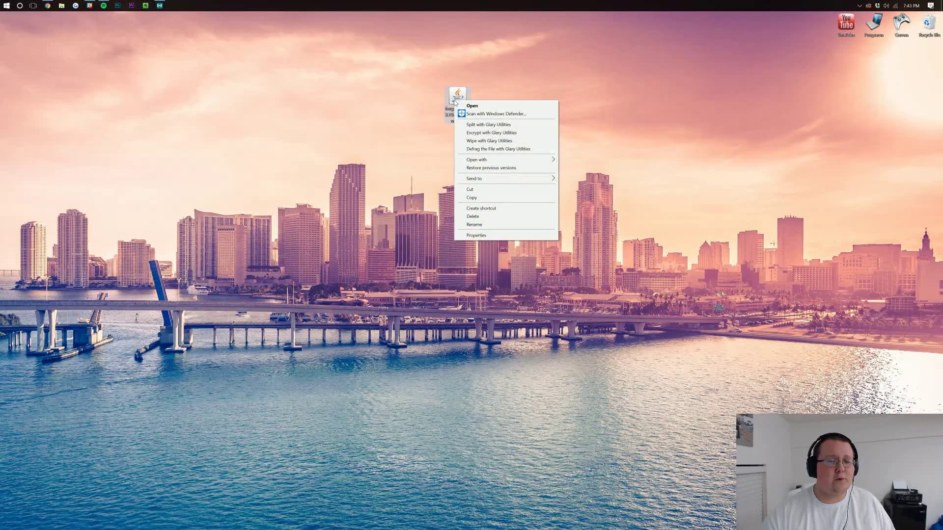
pyautogui.moveTo(521, 159)
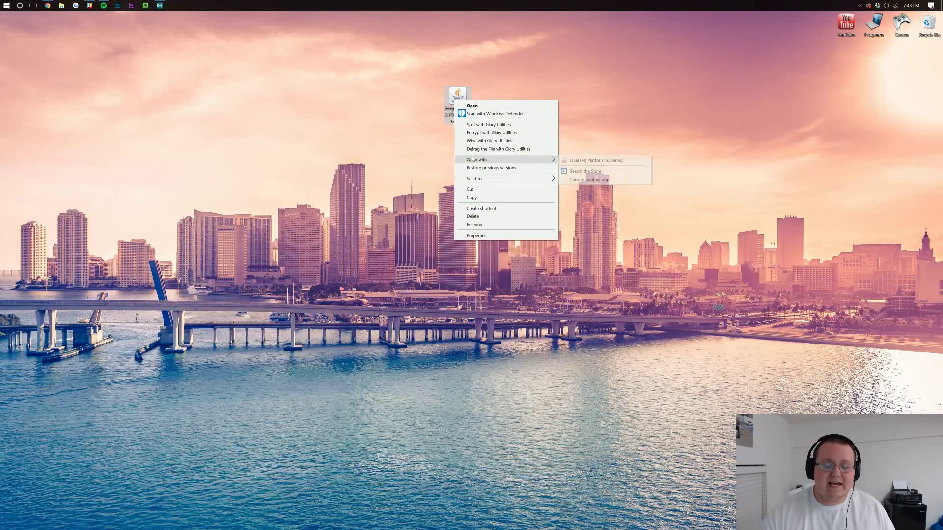
pyautogui.click(584, 161)
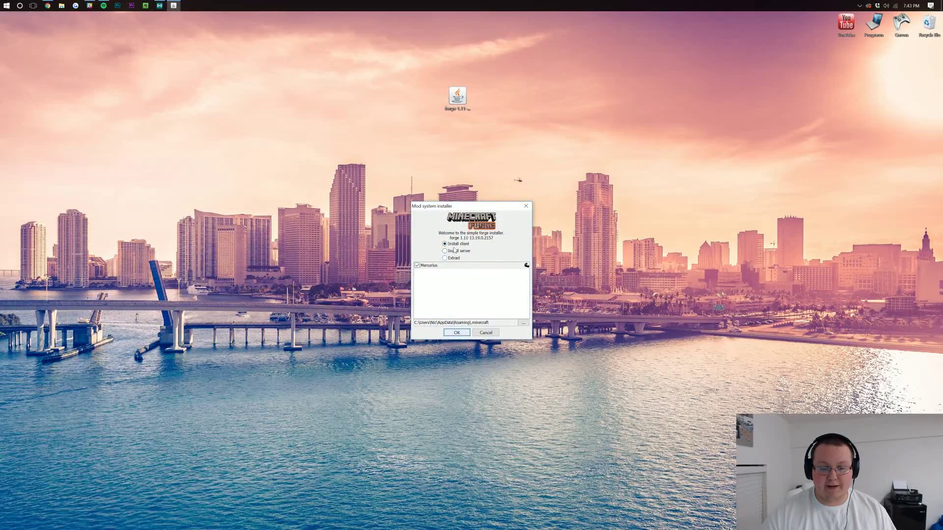
pyautogui.moveTo(444, 206); pyautogui.dragTo(438, 154)
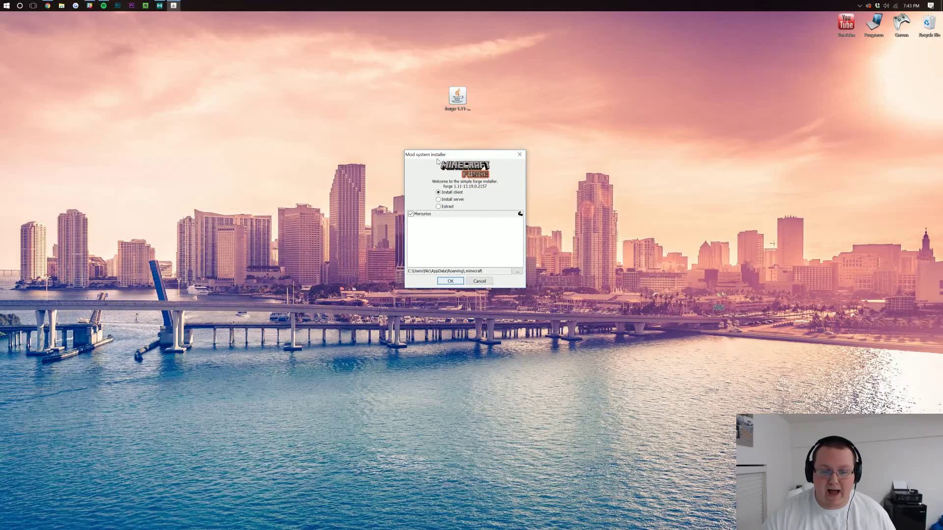
# Create a new desktop folder named 'Forge Server'
pyautogui.click(302, 130)
pyautogui.rightClick(302, 130)
pyautogui.moveTo(366, 196)
pyautogui.click(398, 199)
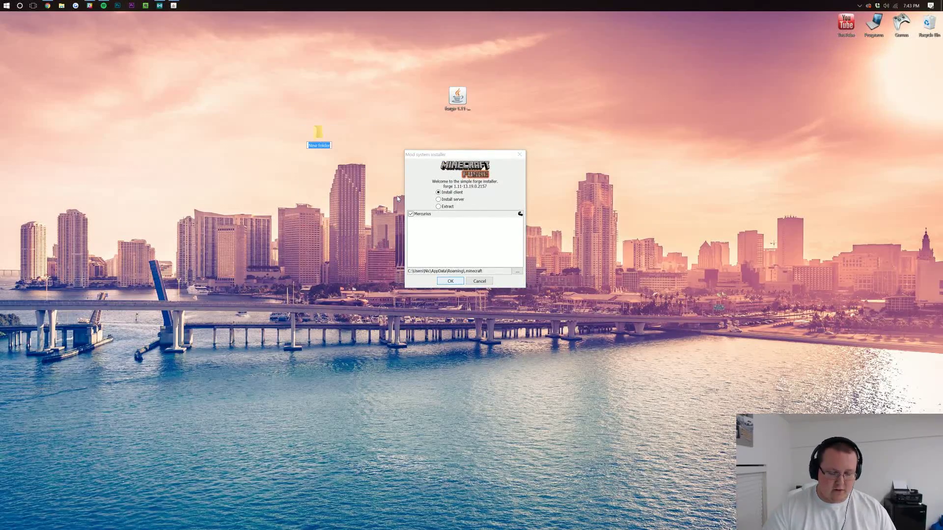
pyautogui.write('Forge Serv')
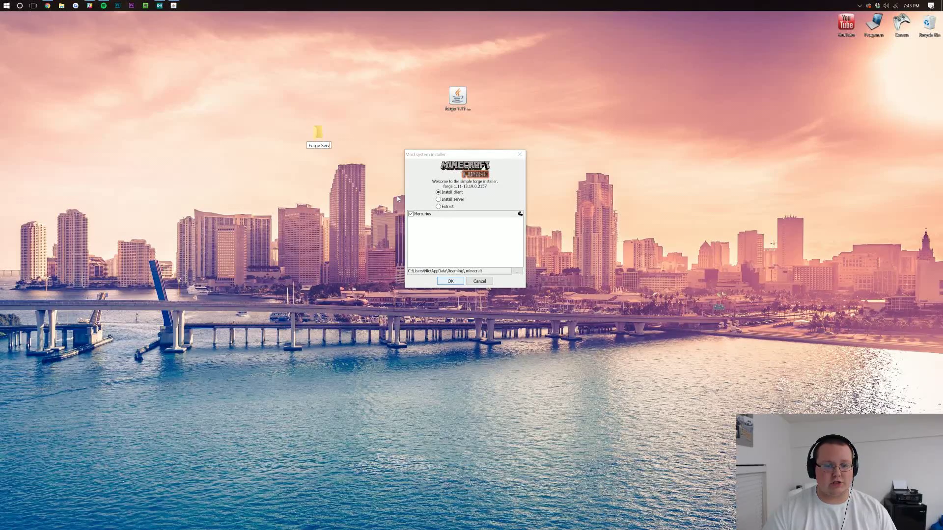
pyautogui.write('er')
pyautogui.press('Return')
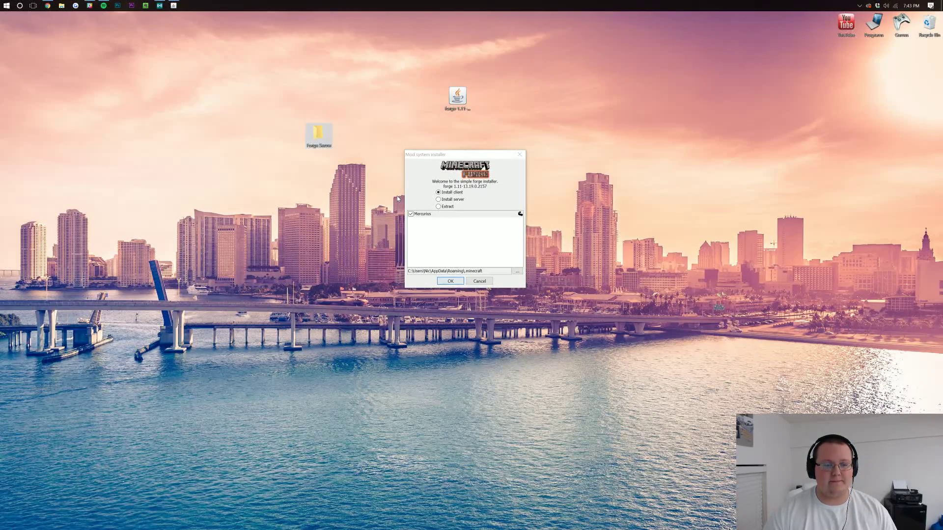
# Install the Forge server into the Desktop's Forge Server folder
pyautogui.click(438, 199)
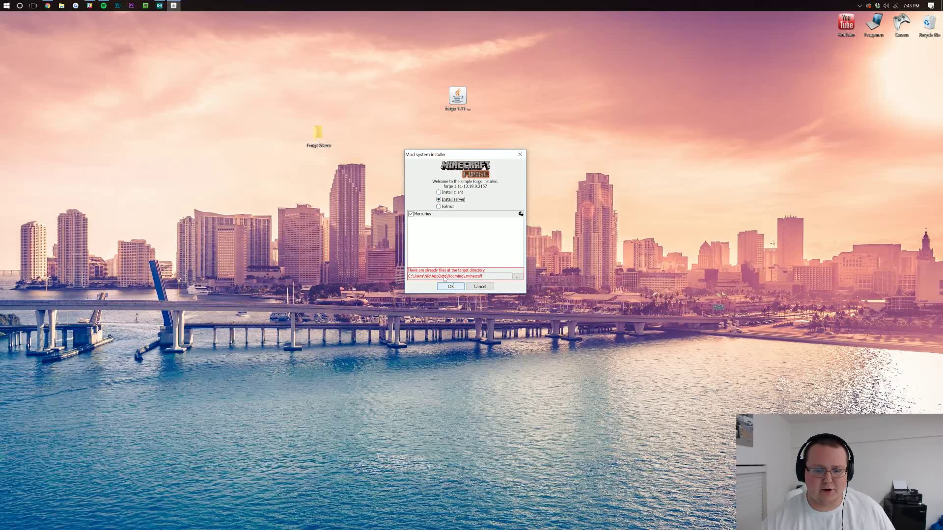
pyautogui.click(518, 276)
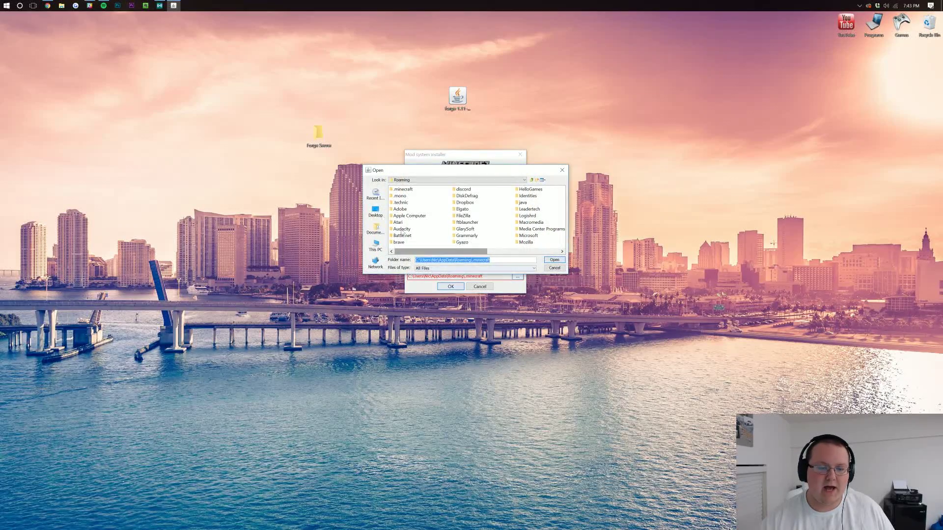
pyautogui.click(375, 211)
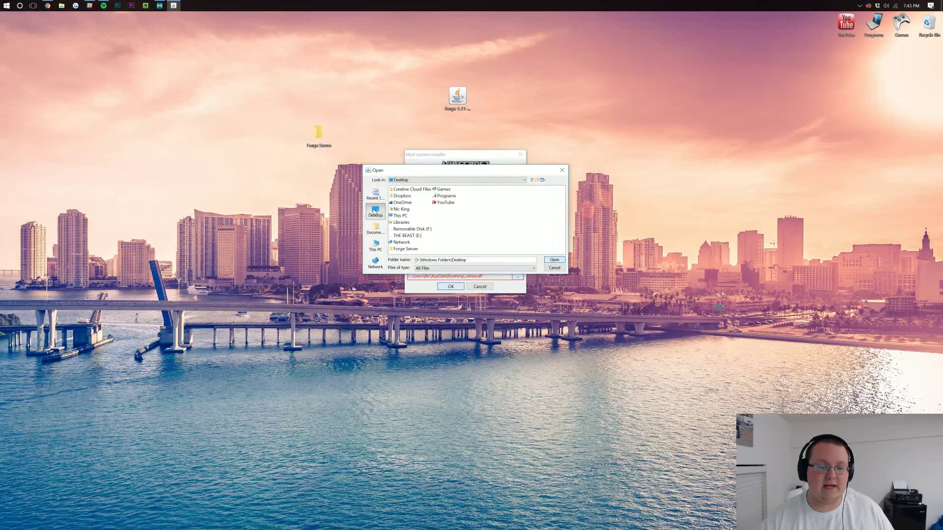
pyautogui.click(403, 250)
pyautogui.doubleClick(403, 251)
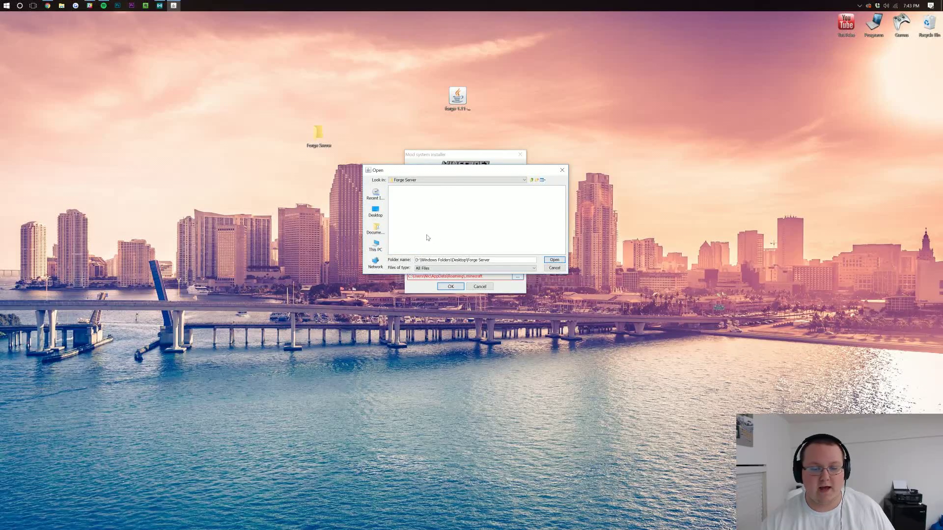
pyautogui.click(553, 259)
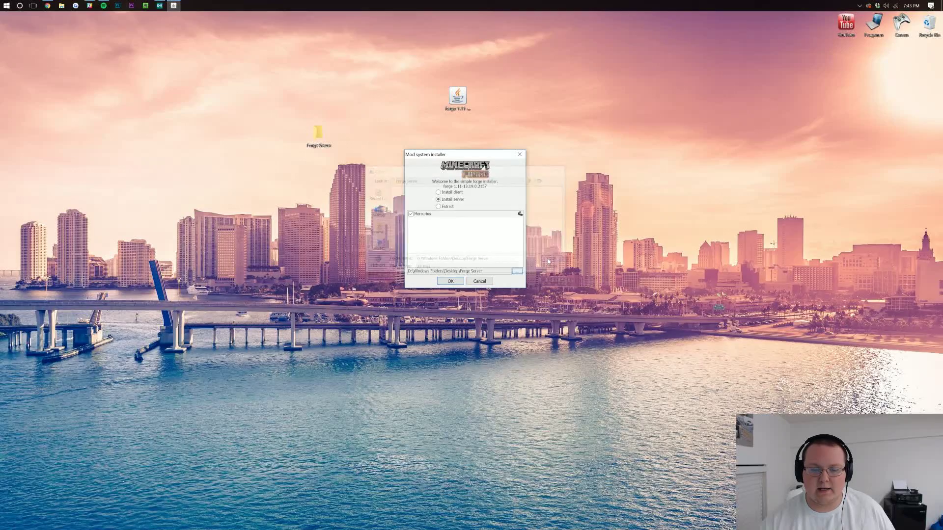
pyautogui.click(448, 281)
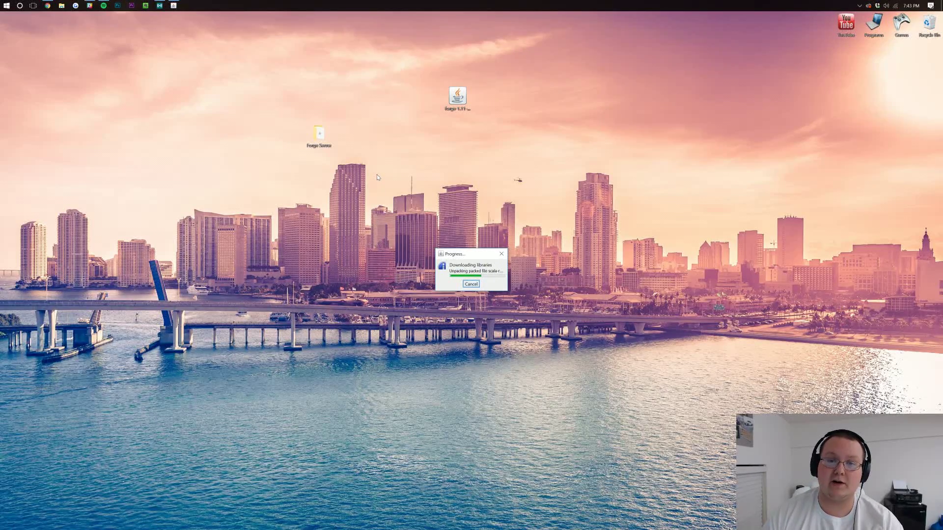
# Run the forge 1.11 universal jar inside Forge Server to generate its config, mods and eula files
pyautogui.doubleClick(318, 137)
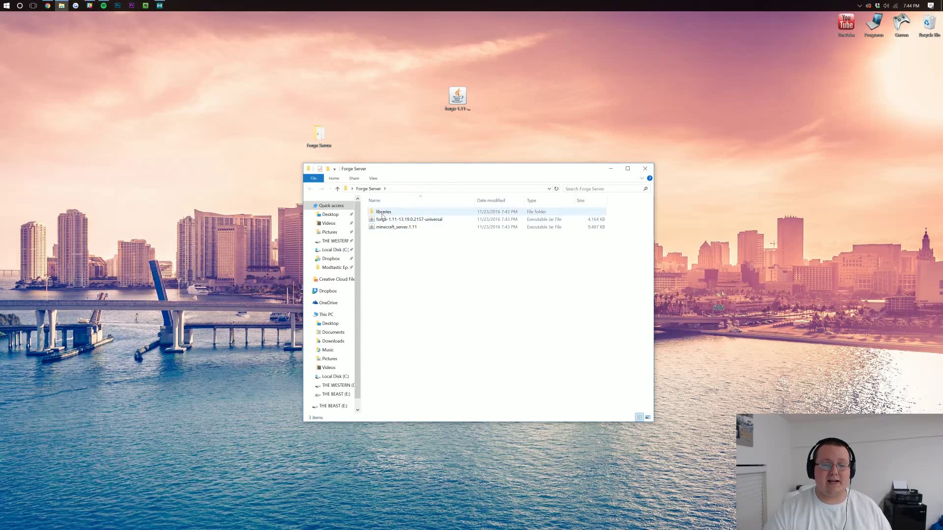
pyautogui.click(424, 228)
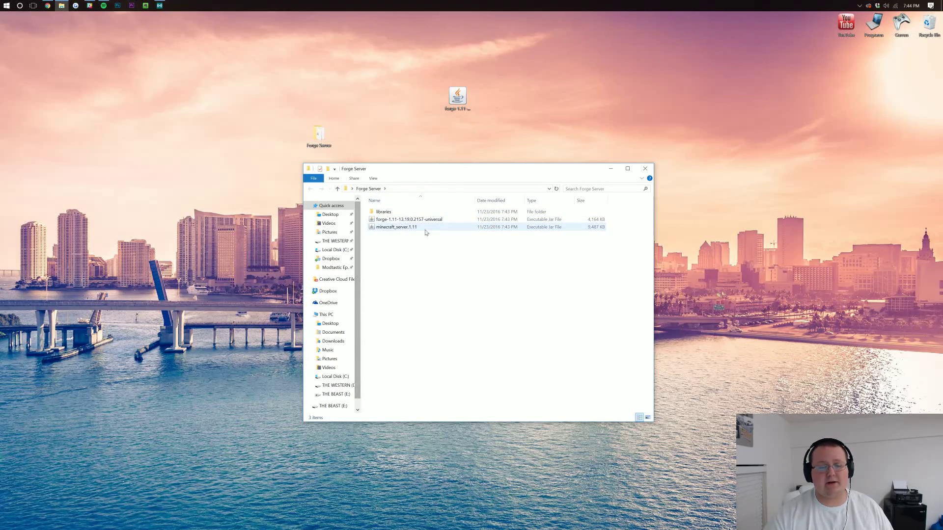
pyautogui.click(387, 221)
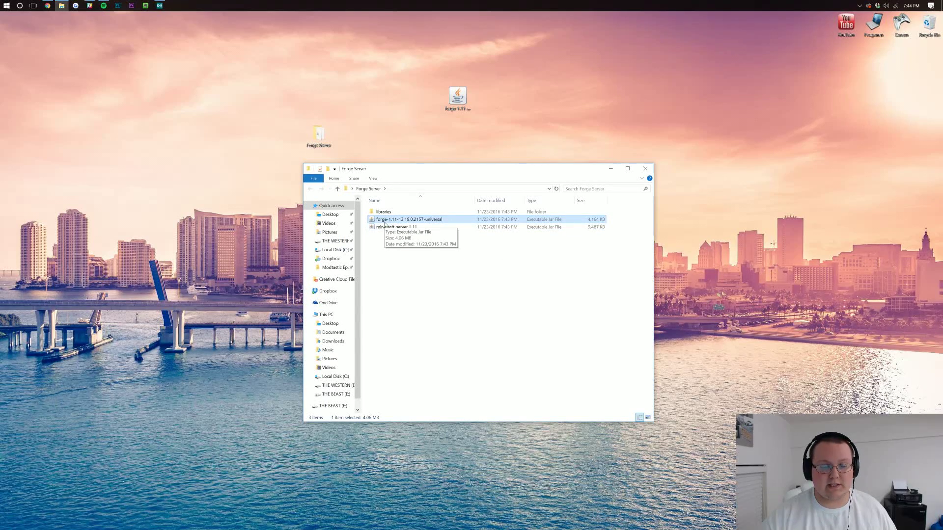
pyautogui.doubleClick(389, 221)
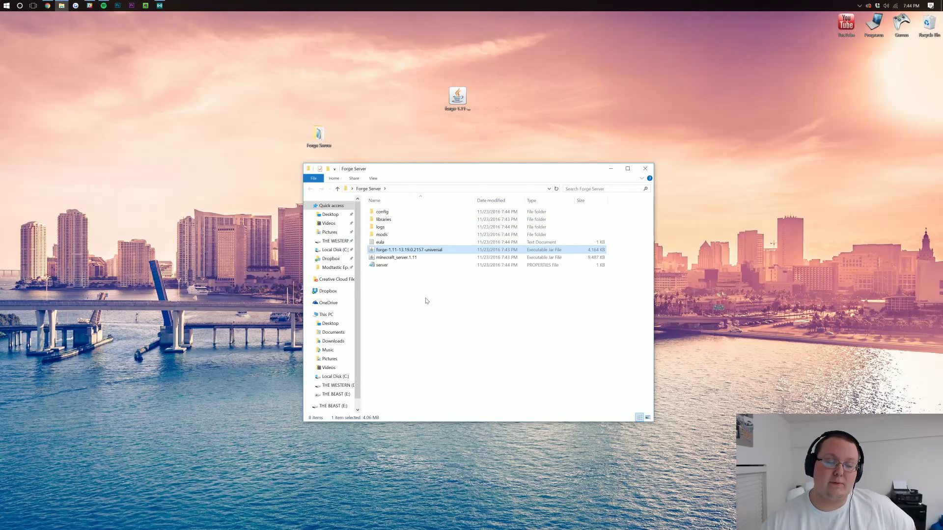
# Change eula=false to eula=true in the eula file, save it, and close Notepad
pyautogui.doubleClick(388, 244)
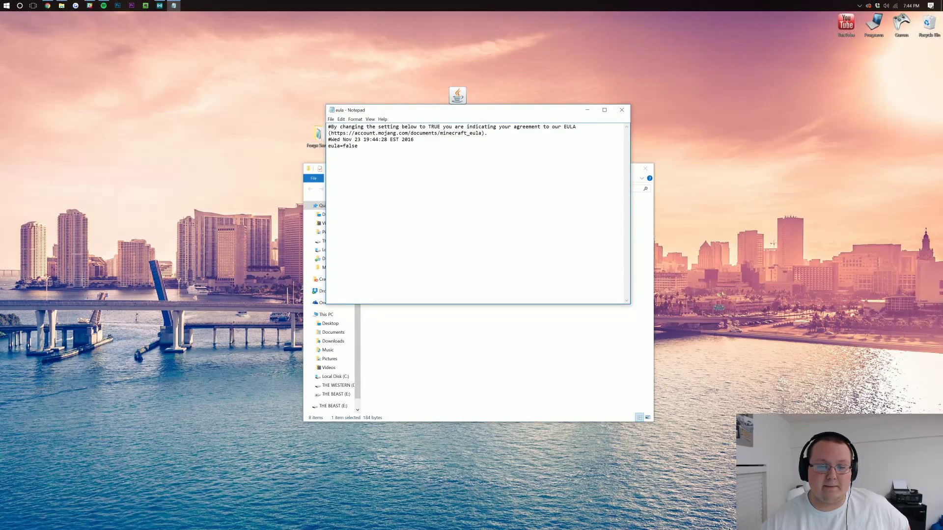
pyautogui.moveTo(331, 133); pyautogui.dragTo(484, 133)
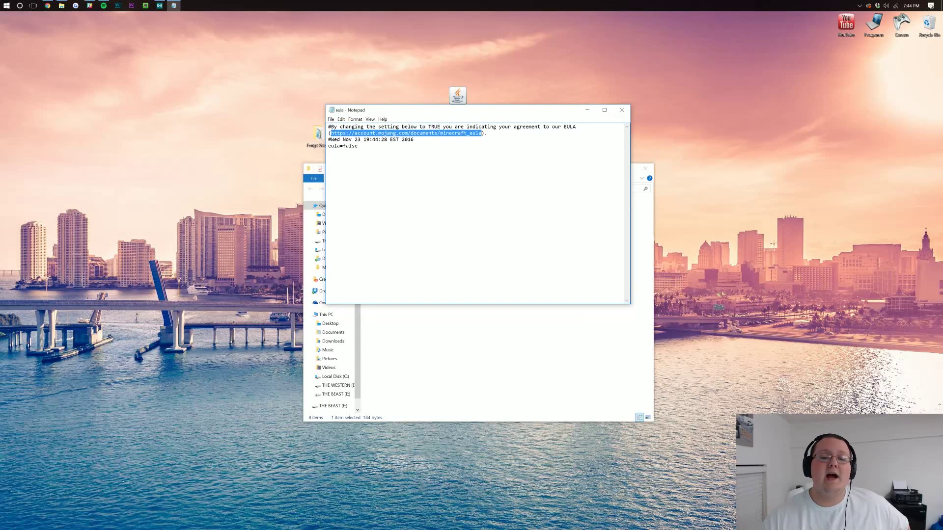
pyautogui.click(350, 145)
pyautogui.doubleClick(350, 146)
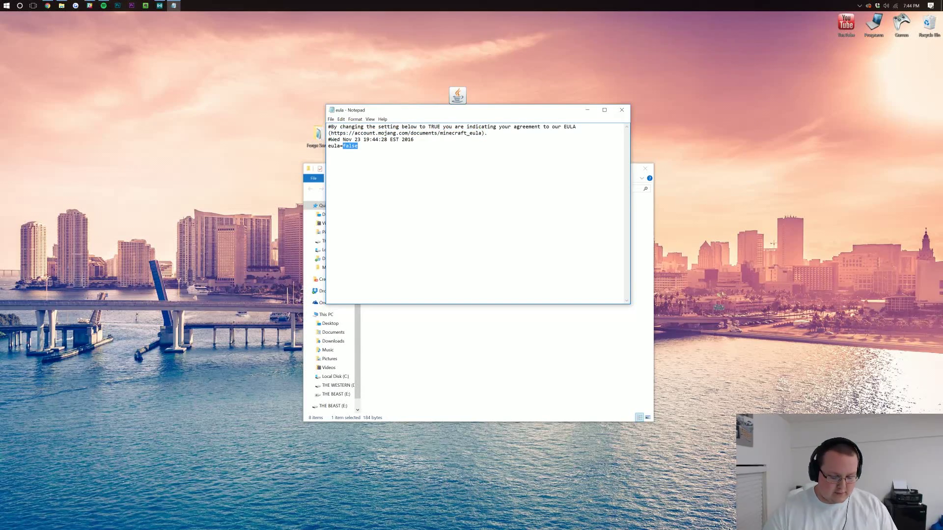
pyautogui.write('true')
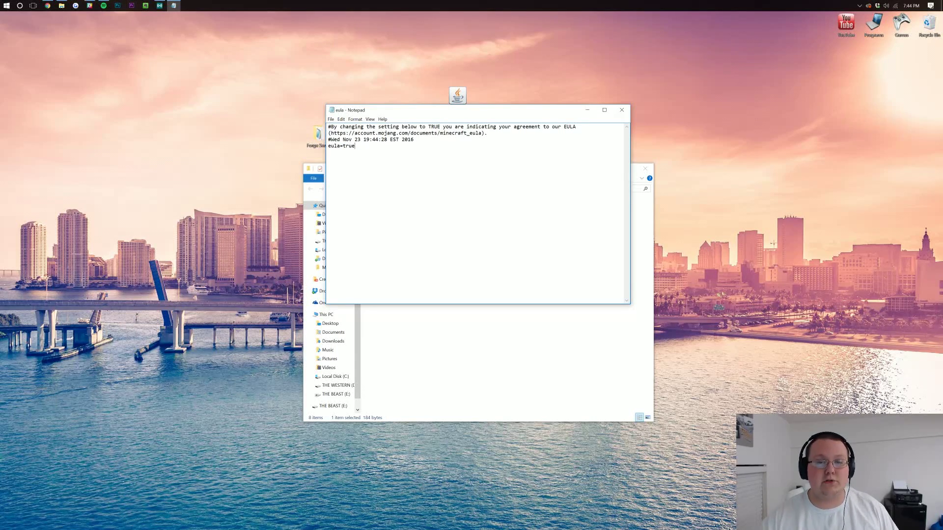
pyautogui.click(331, 120)
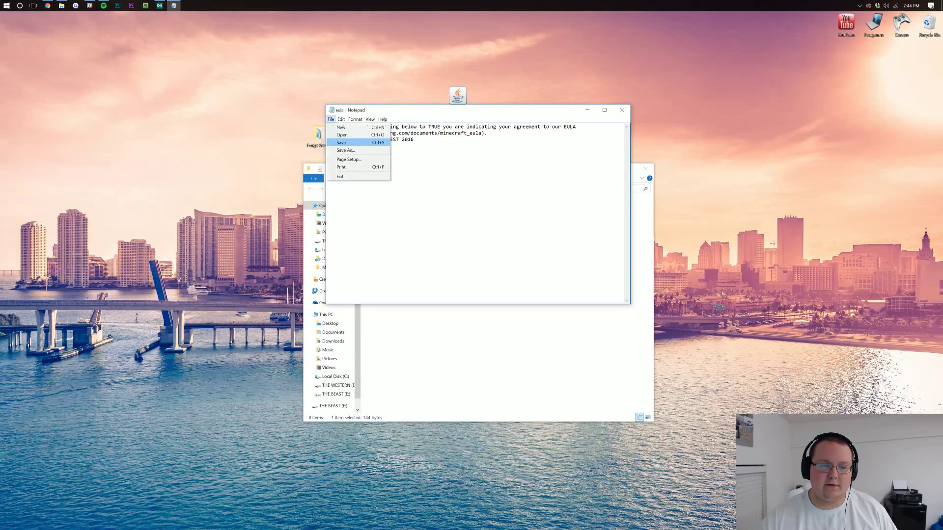
pyautogui.click(341, 143)
pyautogui.click(622, 110)
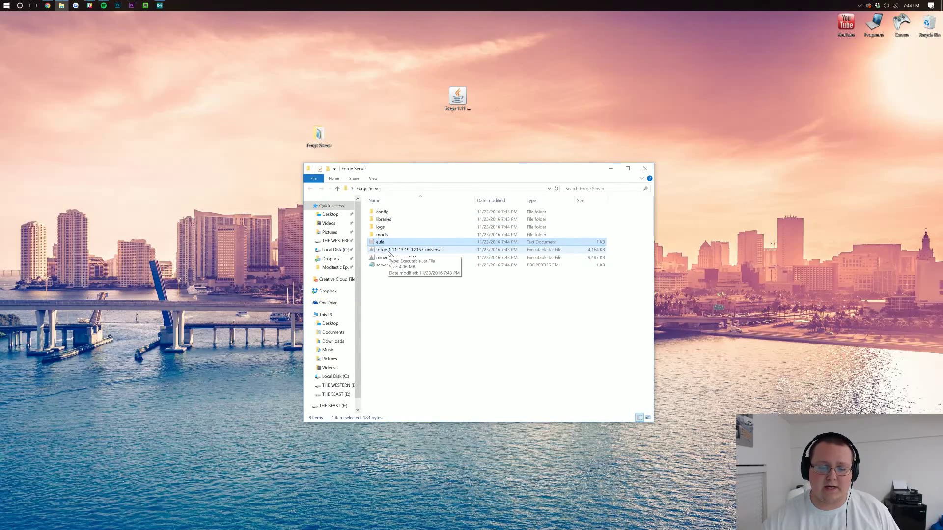
# Run the forge-1.11 universal server until it loads, then shut it down with the stop command
pyautogui.doubleClick(389, 252)
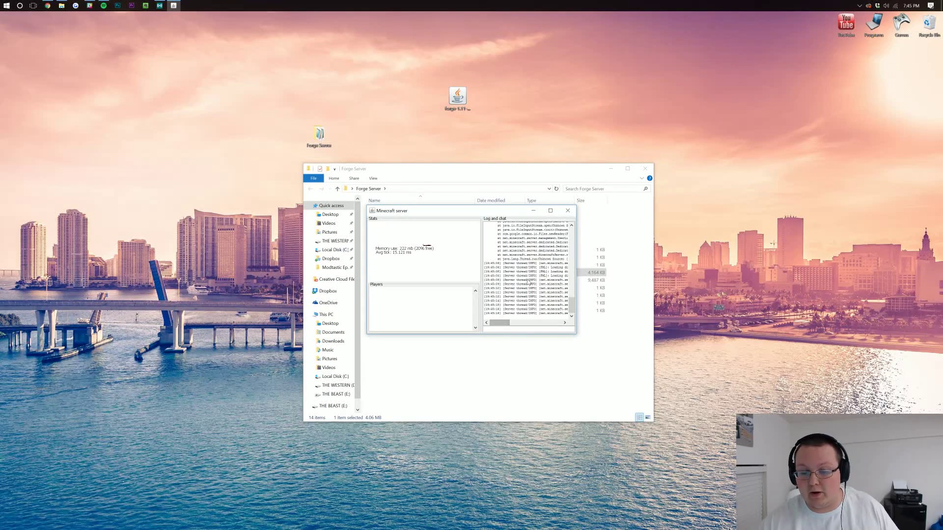
pyautogui.moveTo(498, 323); pyautogui.dragTo(524, 324)
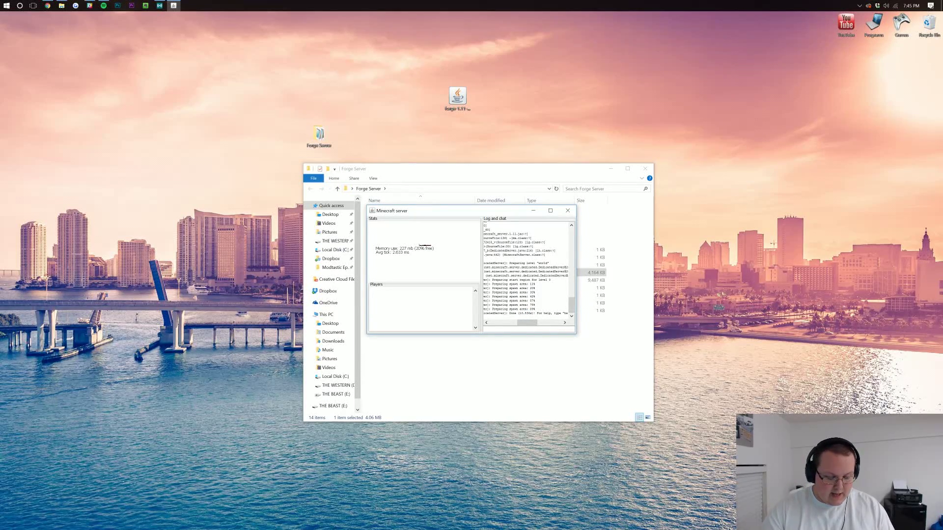
pyautogui.write('p')
pyautogui.press('Return')
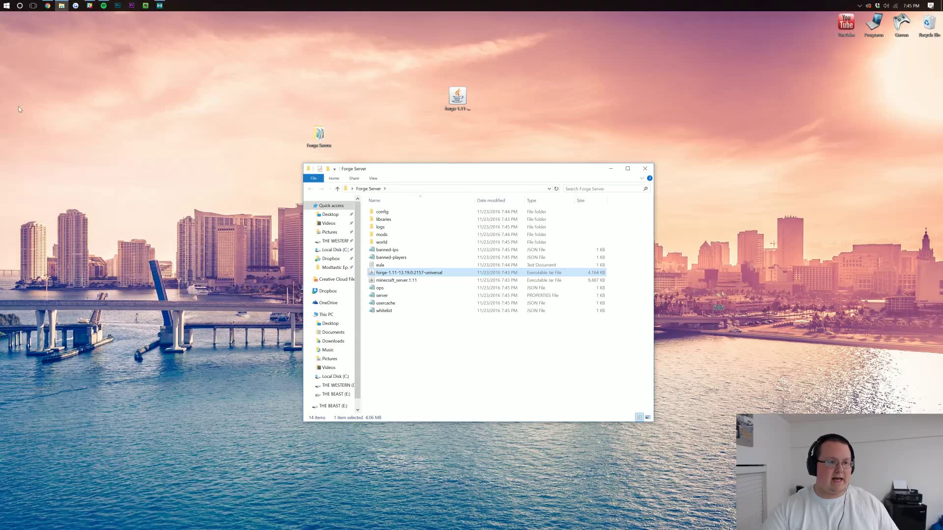
# Run ipconfig in an administrator Command Prompt to show the local IPv4 address and gateway
pyautogui.click(6, 7)
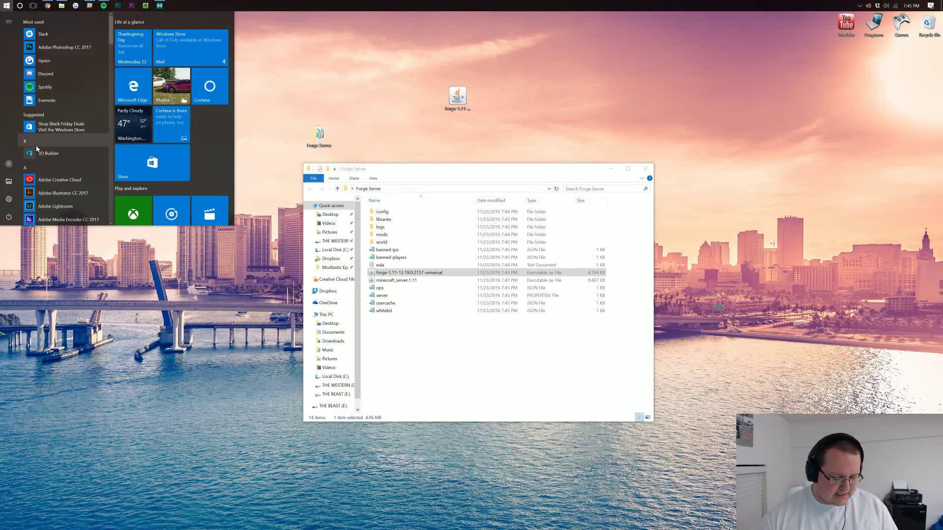
pyautogui.write('cmd')
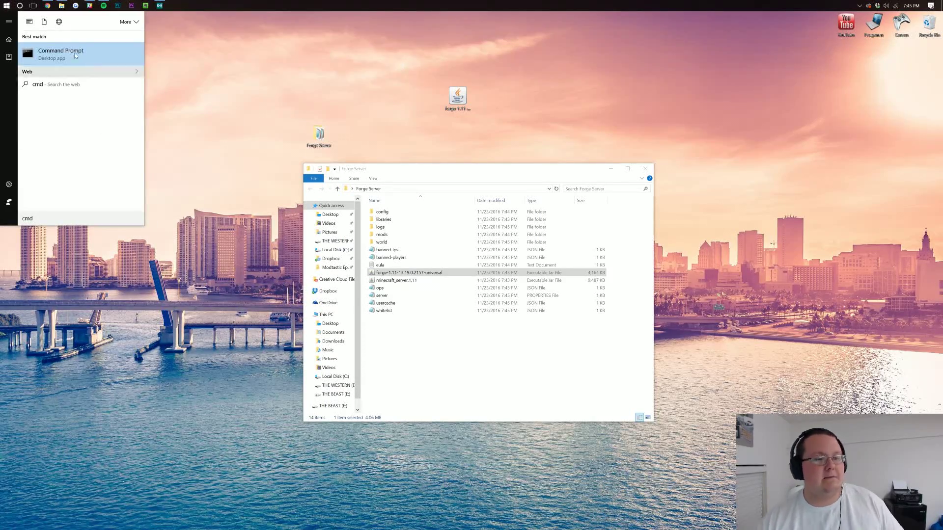
pyautogui.rightClick(81, 58)
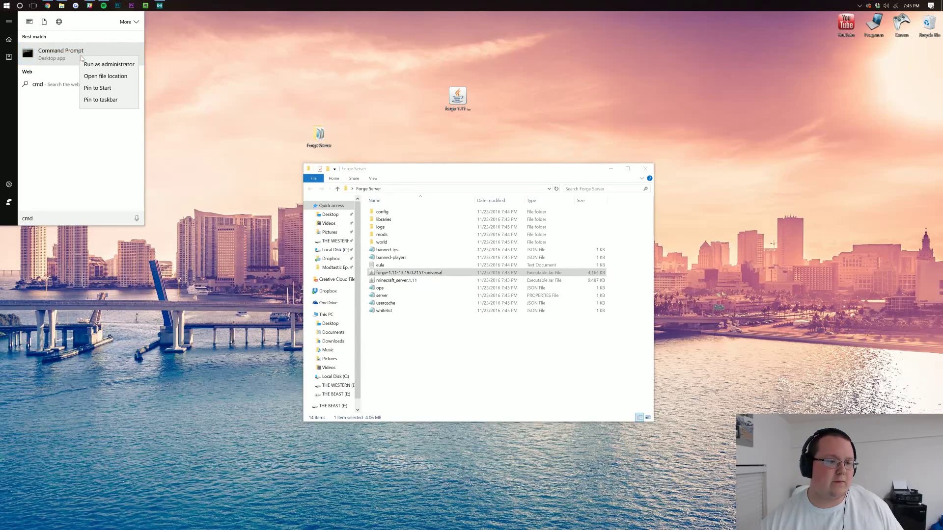
pyautogui.click(93, 63)
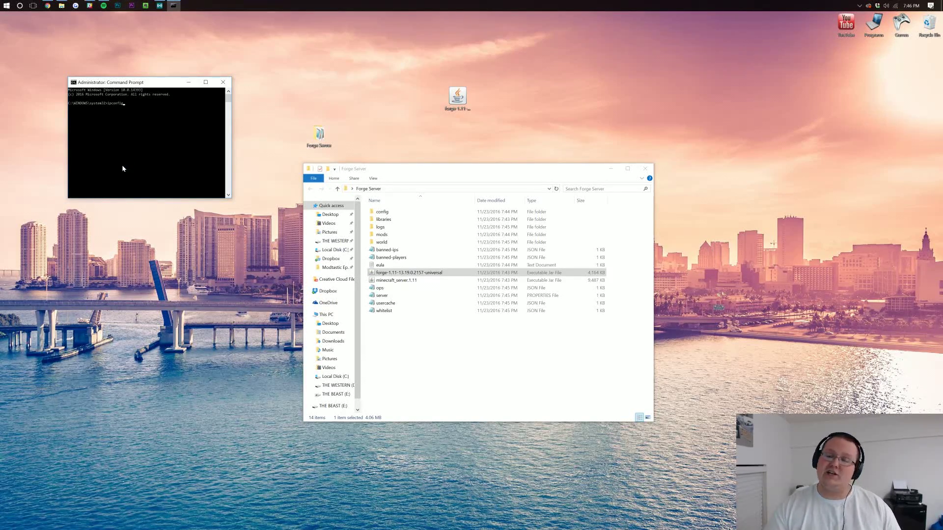
pyautogui.write('ipconfig')
pyautogui.press('Return')
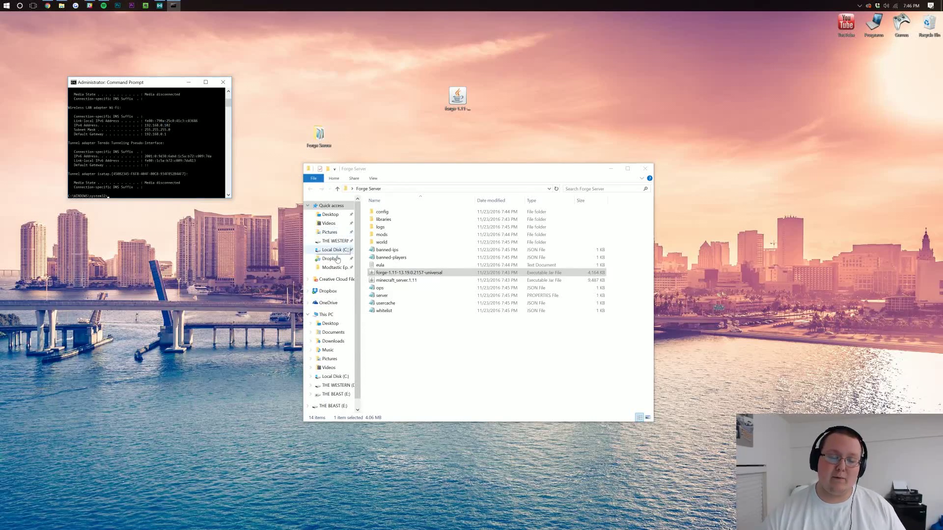
# Open server.properties in Notepad
pyautogui.click(392, 297)
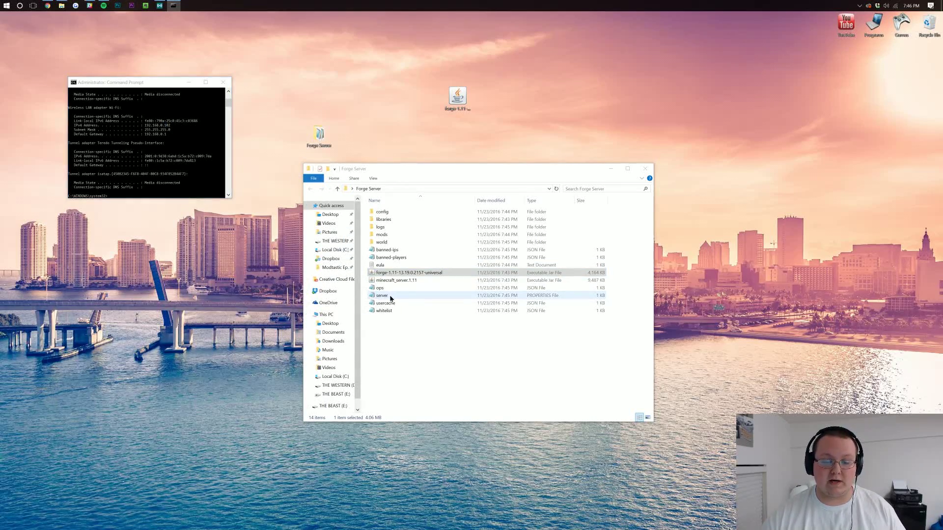
pyautogui.rightClick(427, 299)
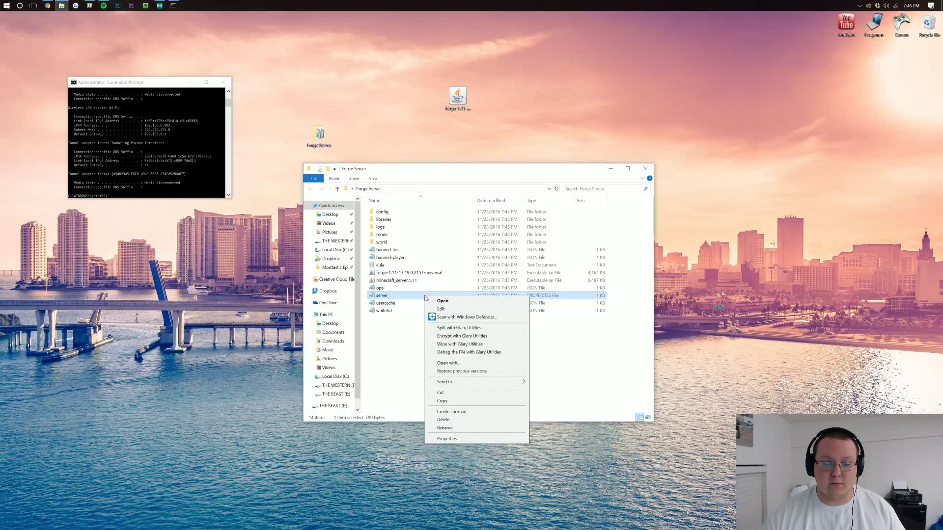
pyautogui.click(472, 364)
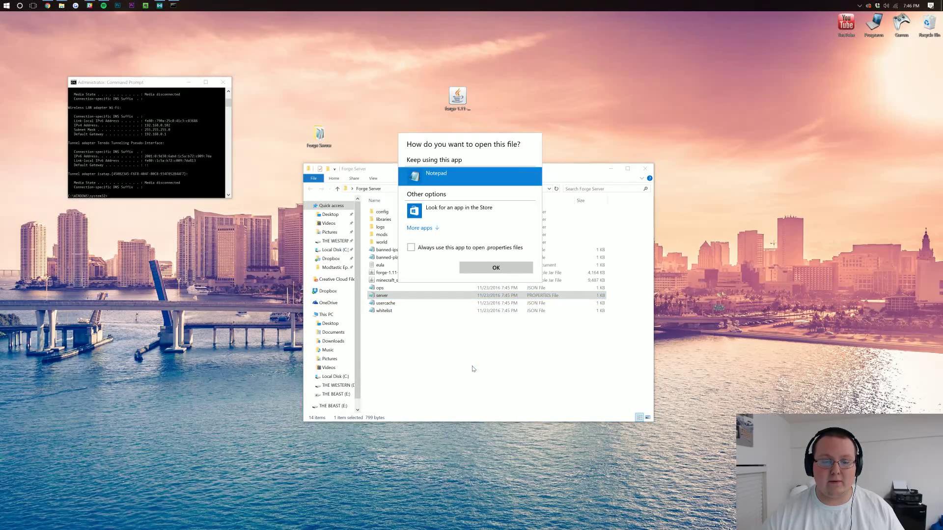
pyautogui.doubleClick(438, 175)
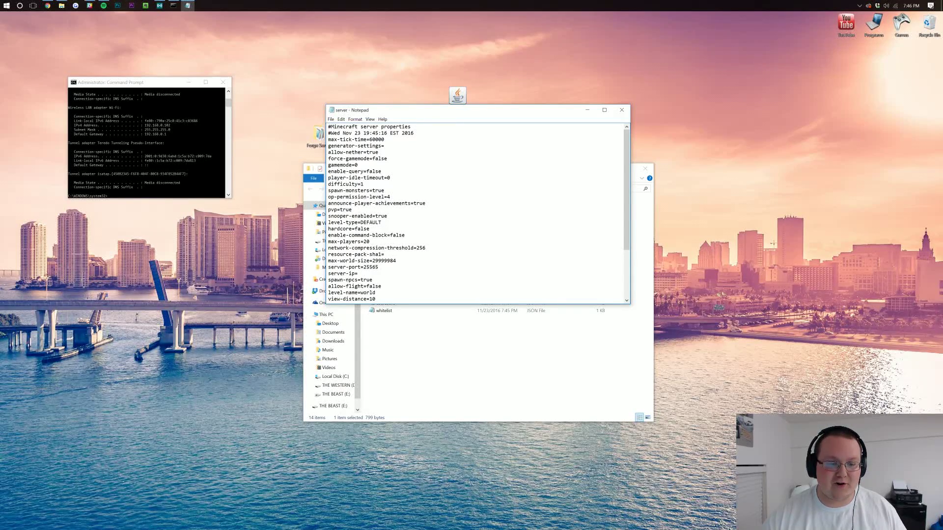
# Set server-ip=192.168.0.102, save the file, and close Notepad
pyautogui.moveTo(328, 274); pyautogui.dragTo(358, 273)
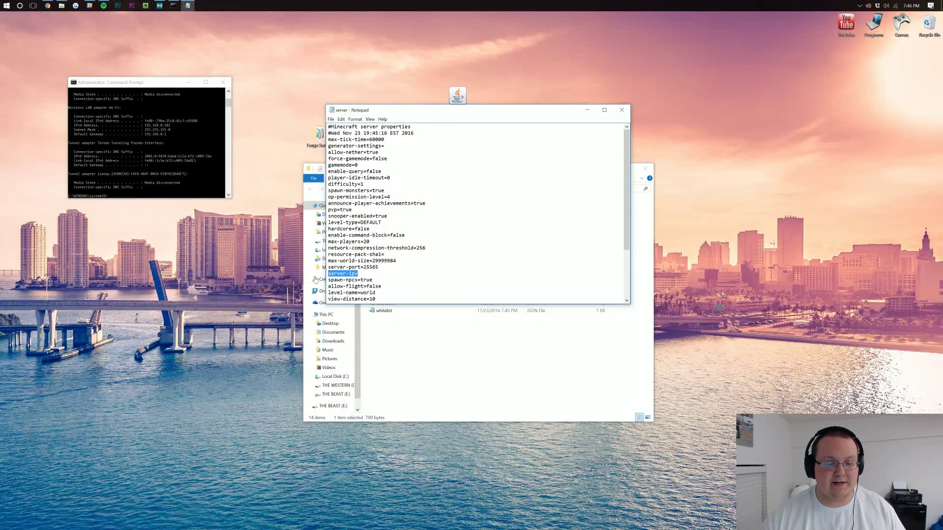
pyautogui.click(358, 273)
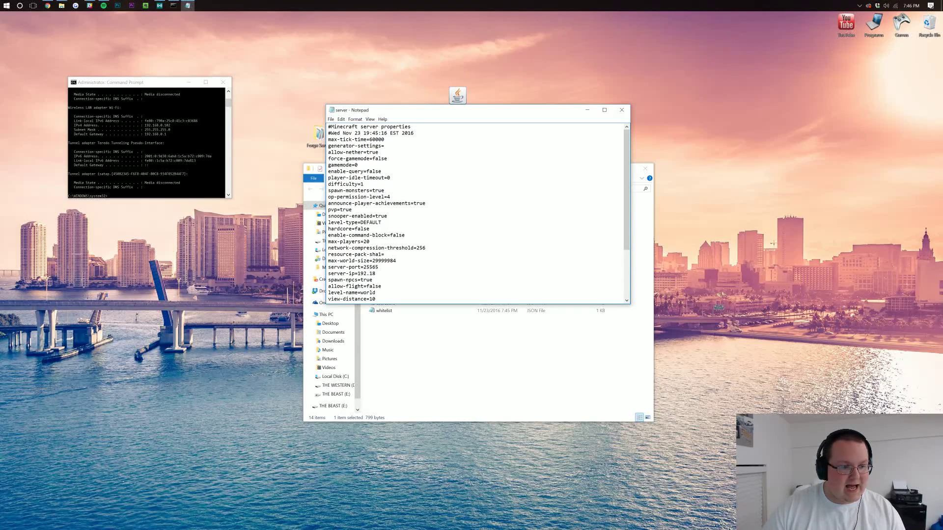
pyautogui.write('192.168.0.102')
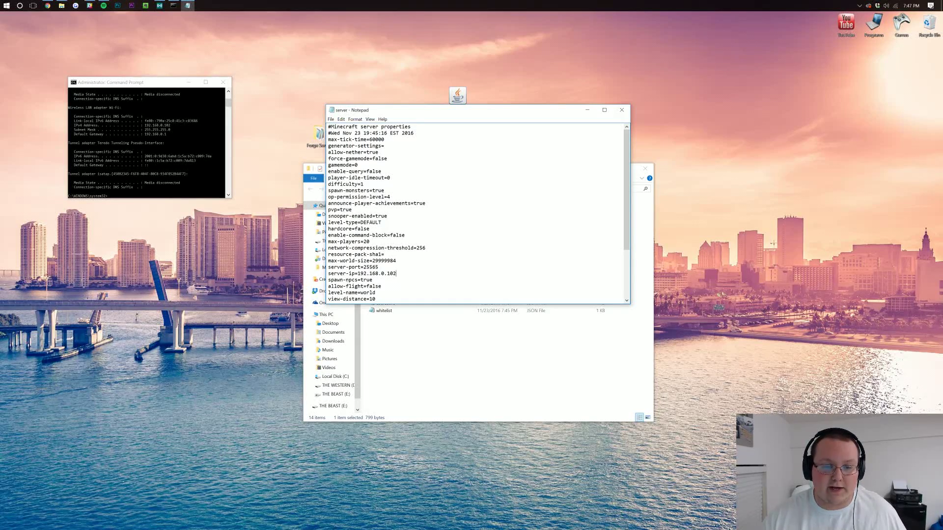
pyautogui.click(330, 119)
pyautogui.click(355, 120)
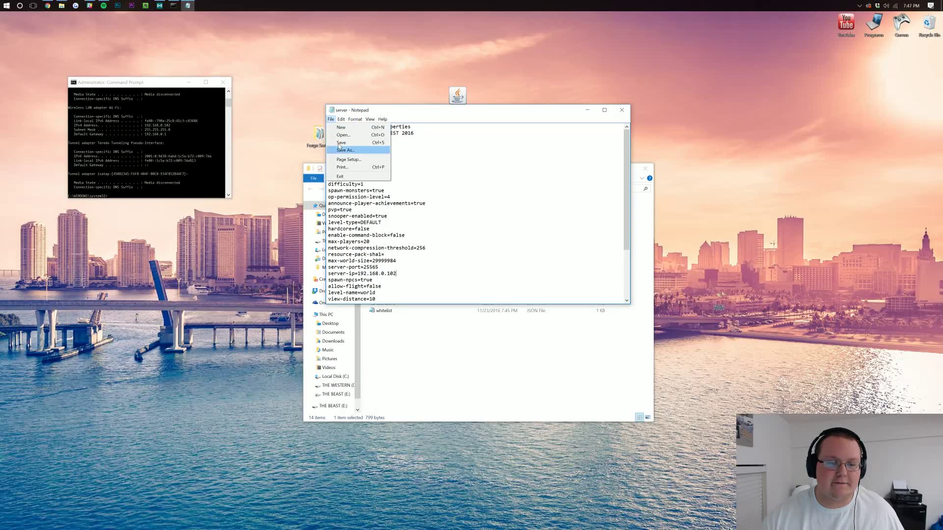
pyautogui.click(631, 108)
pyautogui.click(622, 110)
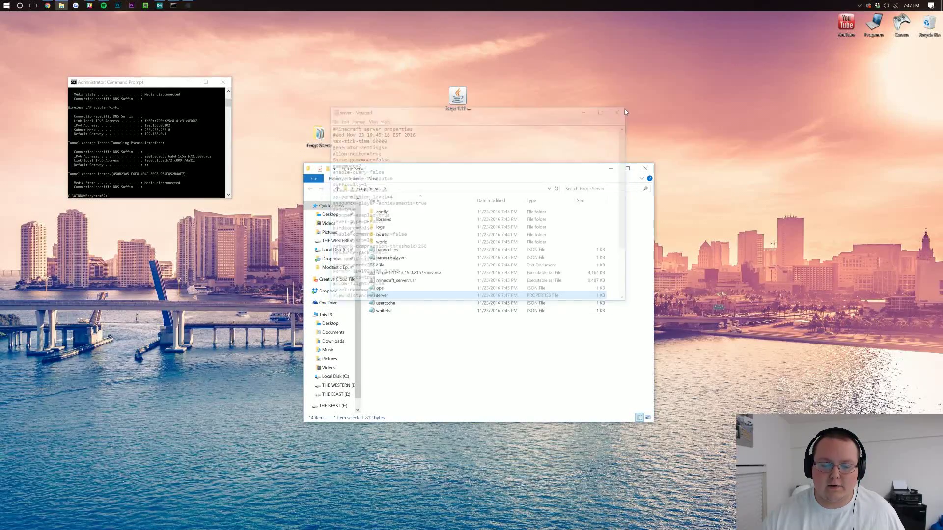
# Load the router address 192.168.0.1 in a new Chrome tab
pyautogui.moveTo(163, 83); pyautogui.dragTo(125, 76)
pyautogui.click(48, 5)
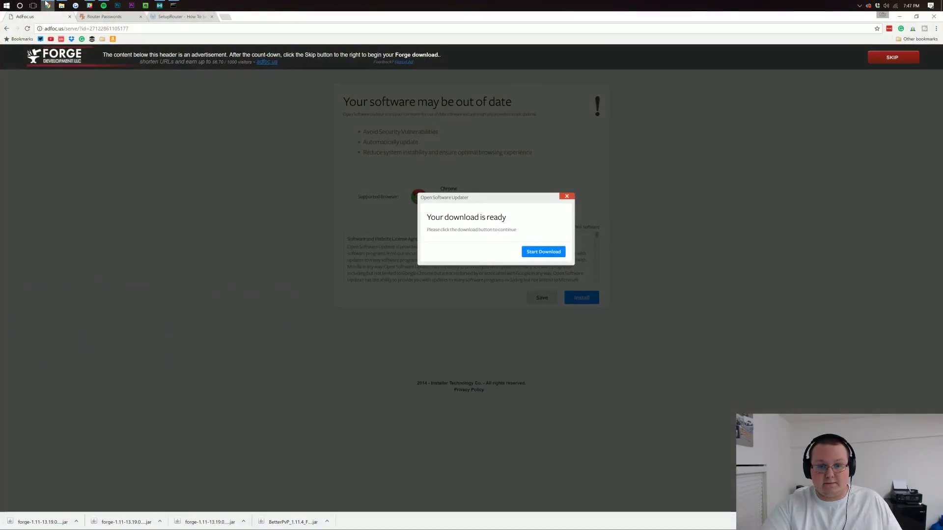
pyautogui.moveTo(346, 13); pyautogui.dragTo(455, 22)
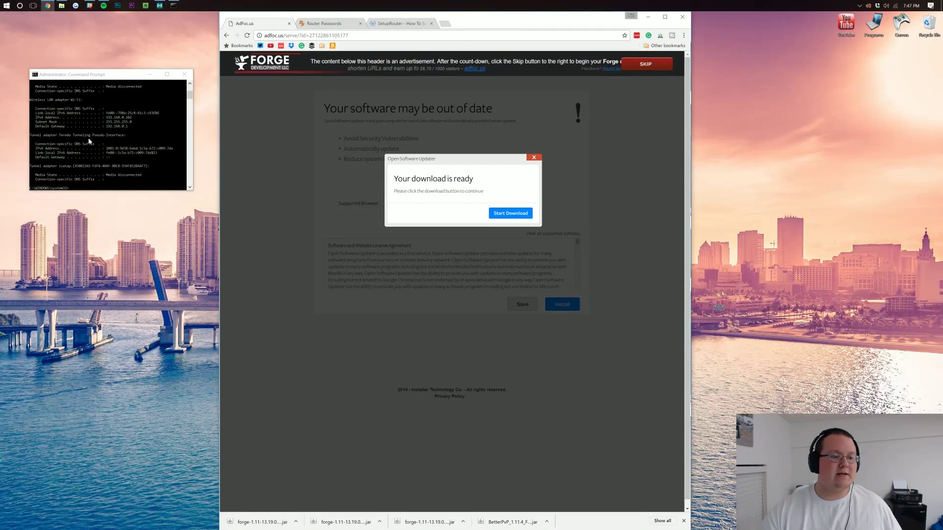
pyautogui.click(445, 23)
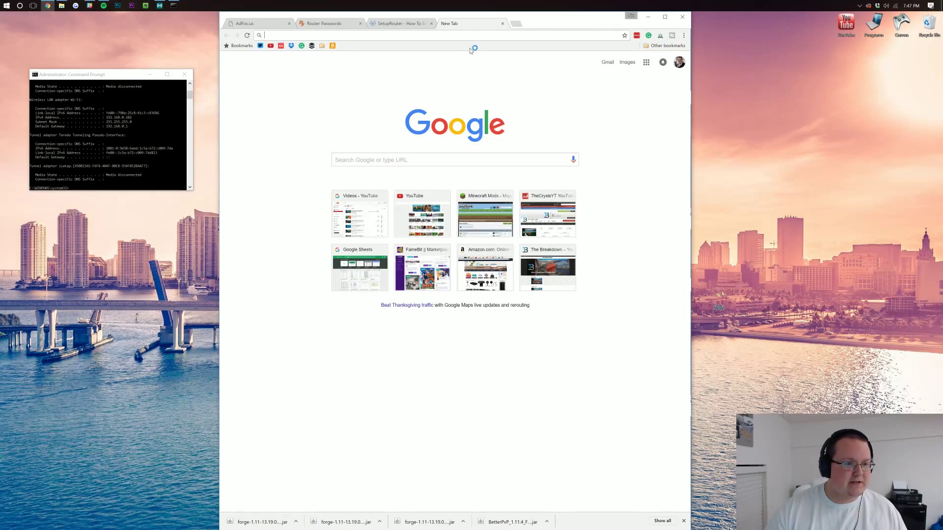
pyautogui.write('192.1')
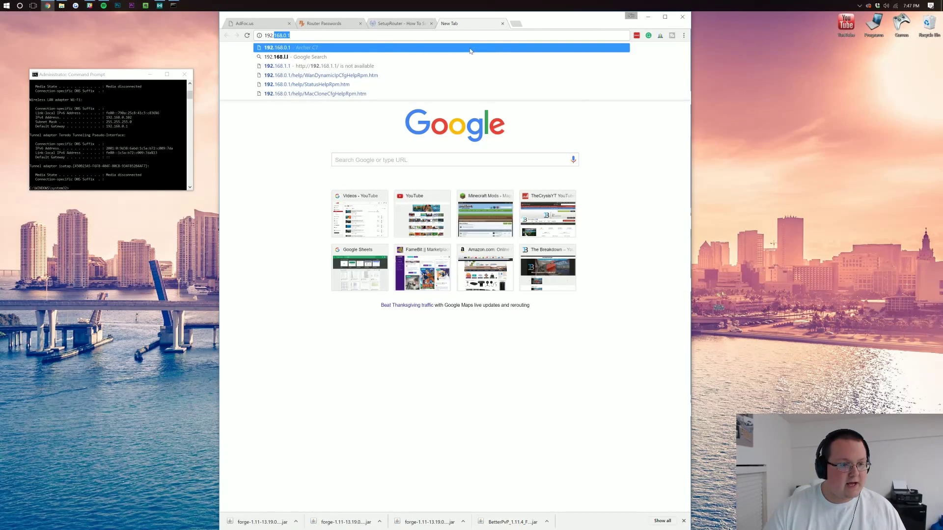
pyautogui.write('68.0.1')
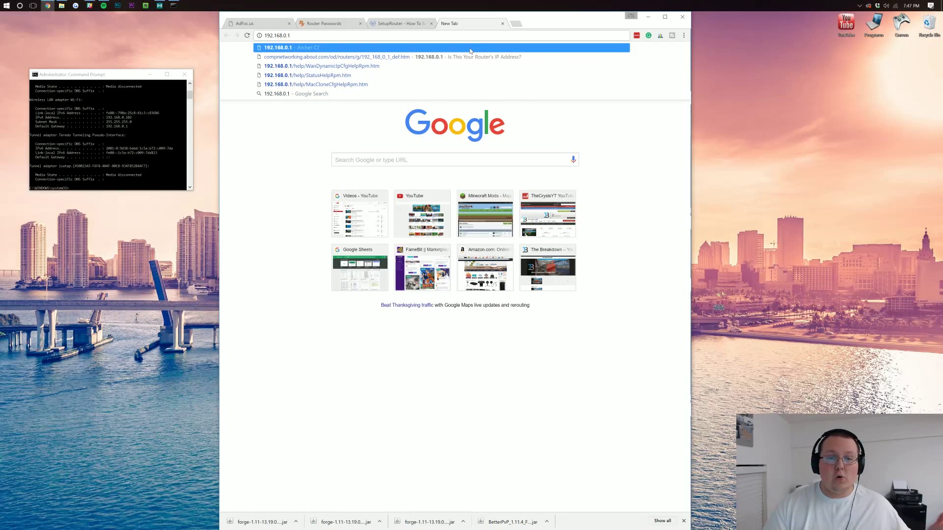
pyautogui.press('Return')
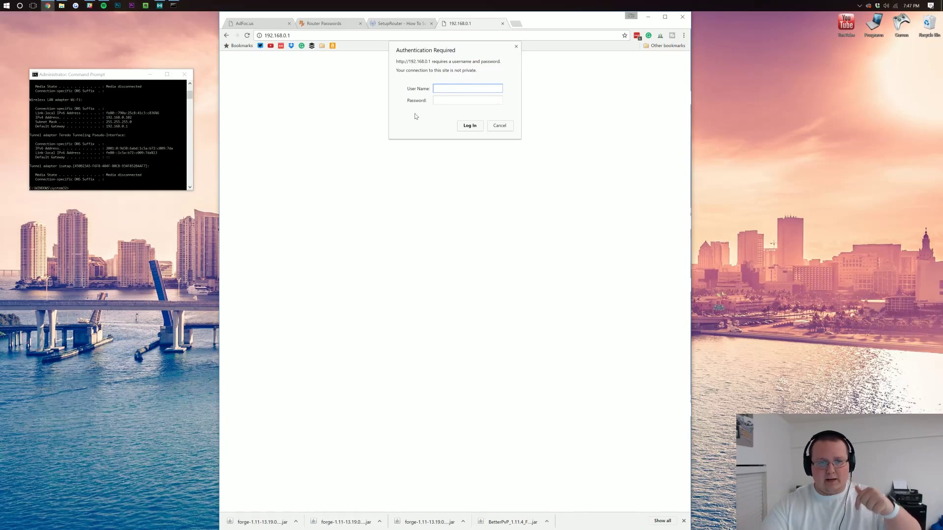
# Scroll through the portforward.com Router Passwords list of brands
pyautogui.click(324, 23)
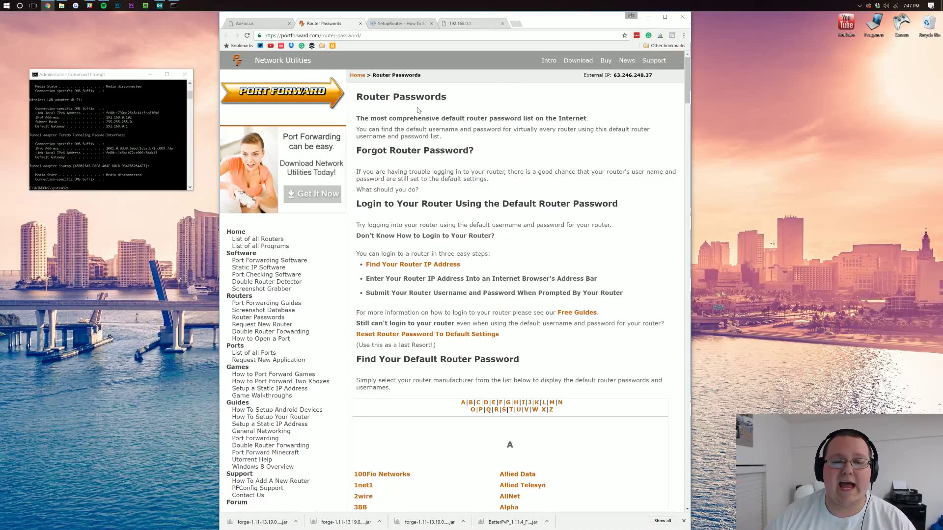
pyautogui.scroll(-2, 505, 146)
pyautogui.scroll(-14, 504, 146)
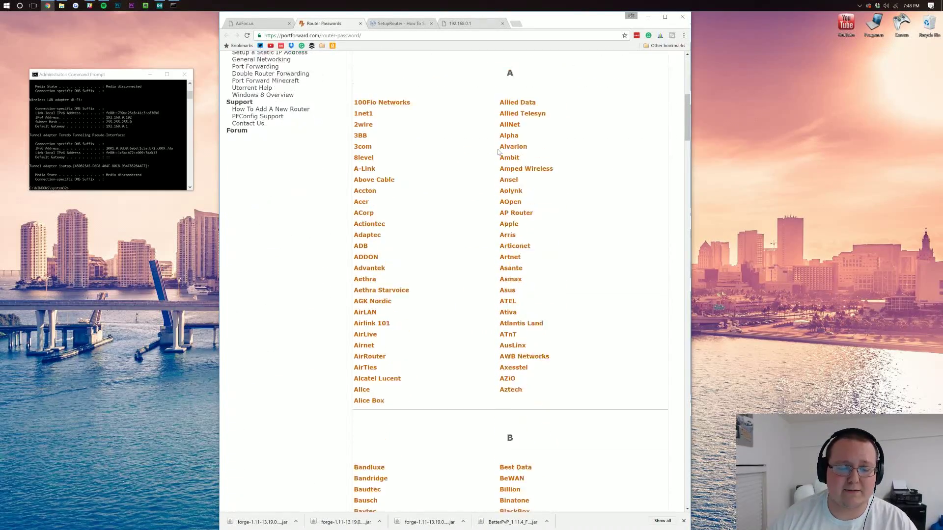
pyautogui.scroll(-20, 486, 144)
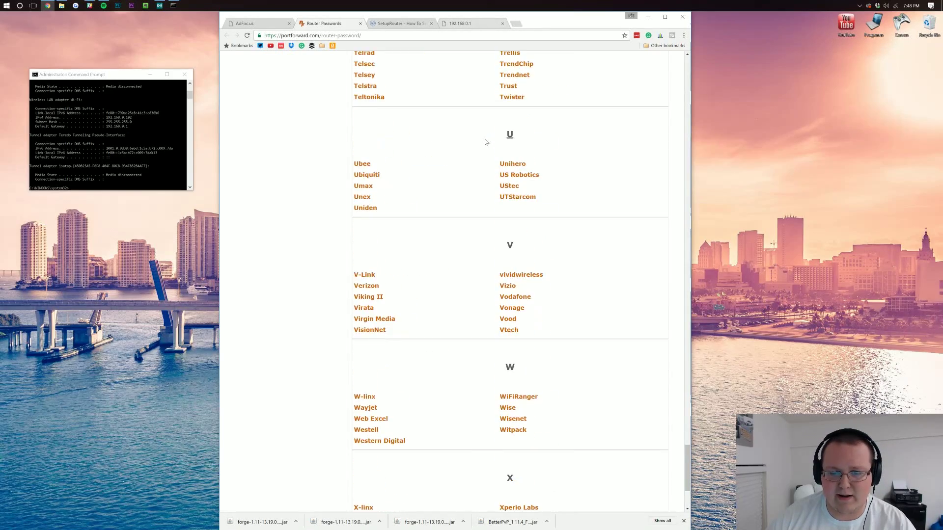
pyautogui.scroll(16, 486, 143)
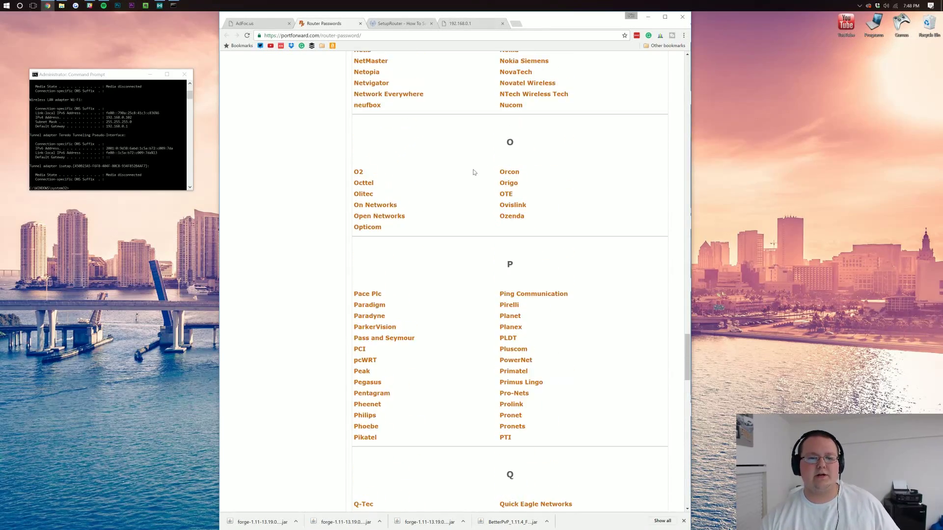
# Find the WNDR3300 default login in the Netgear list, then return to the 192.168.0.1 tab
pyautogui.click(367, 259)
pyautogui.scroll(-2, 367, 260)
pyautogui.scroll(-20, 499, 212)
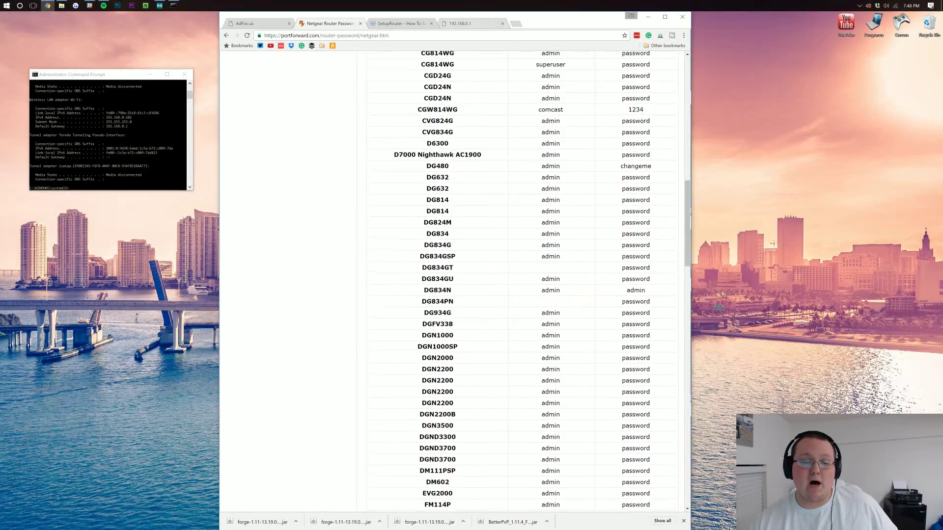
pyautogui.scroll(-20, 499, 280)
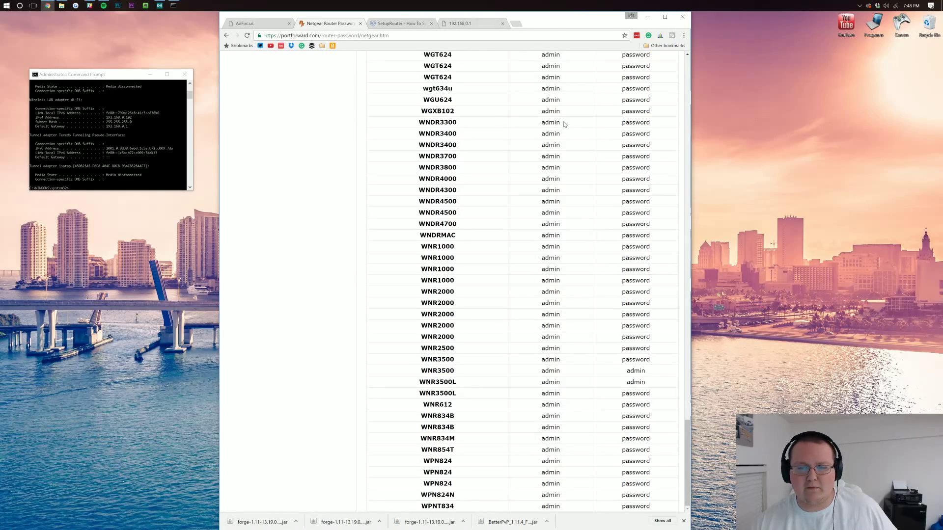
pyautogui.moveTo(545, 123); pyautogui.dragTo(665, 125)
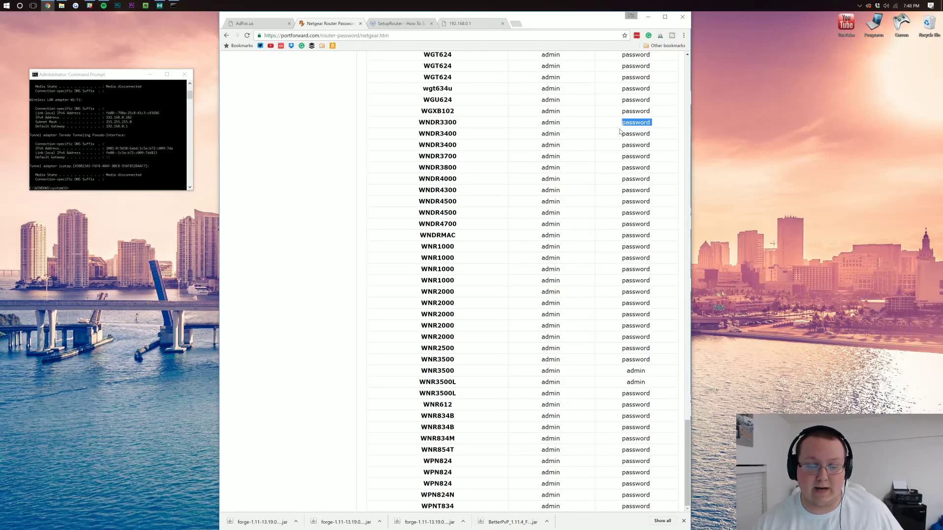
pyautogui.click(464, 23)
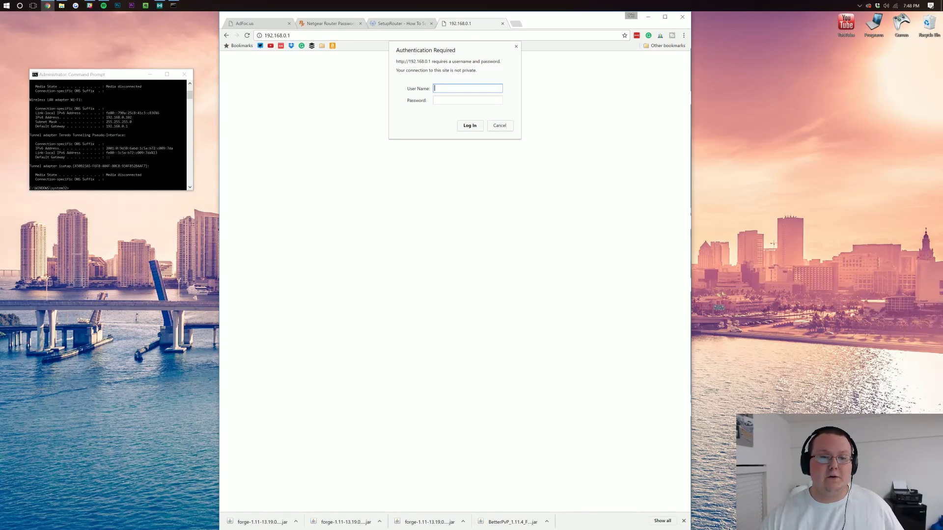
# Look up the default credentials and log into the Archer C7 router at 192.168.0.1
pyautogui.click(339, 23)
pyautogui.click(474, 24)
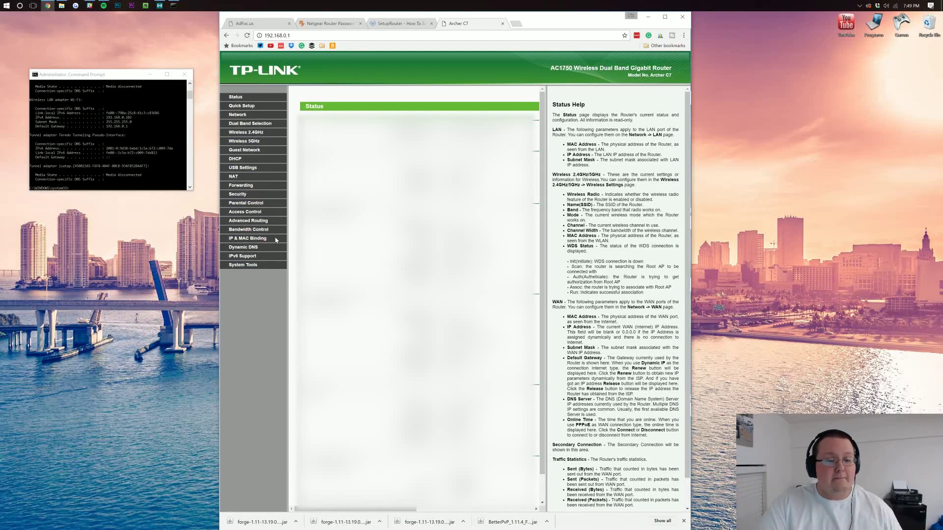
# Open the Forwarding > Virtual Servers page in the TP-Link router admin
pyautogui.click(243, 186)
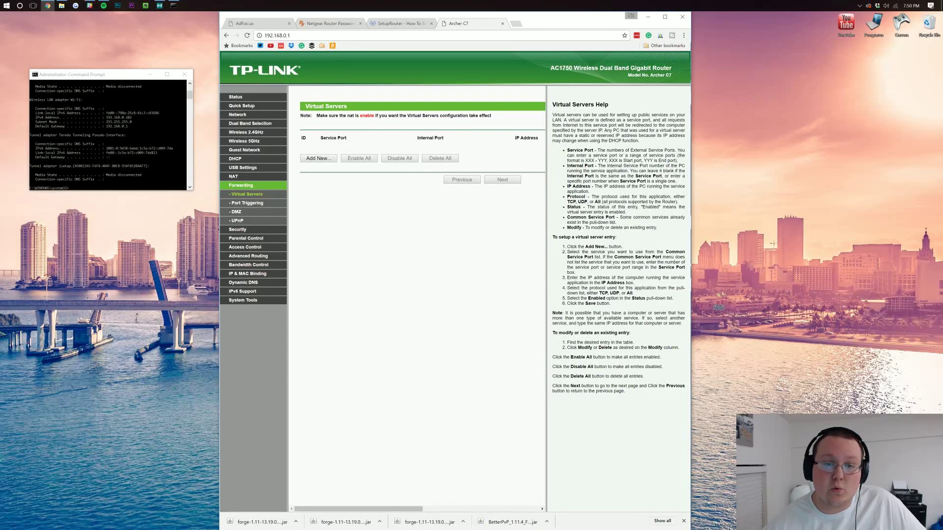
pyautogui.click(399, 25)
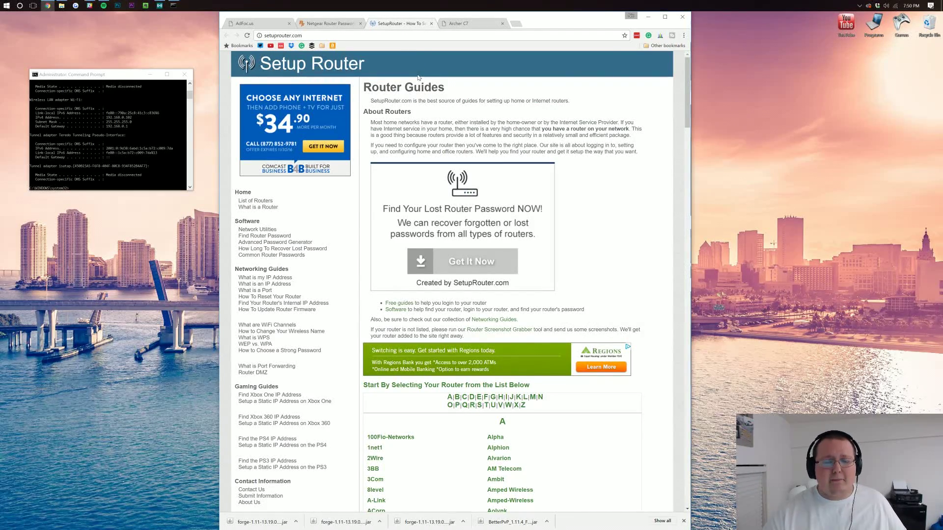
pyautogui.scroll(-10, 508, 154)
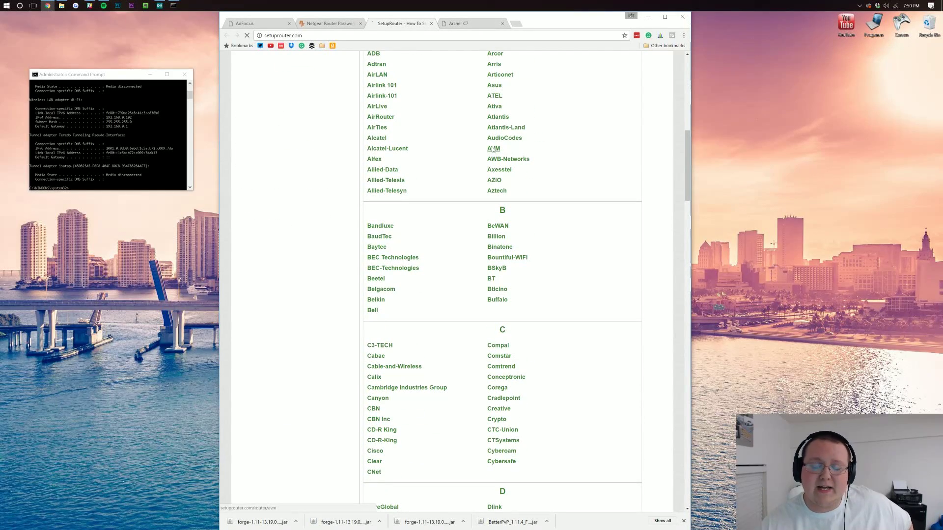
pyautogui.click(494, 149)
pyautogui.scroll(-1, 477, 157)
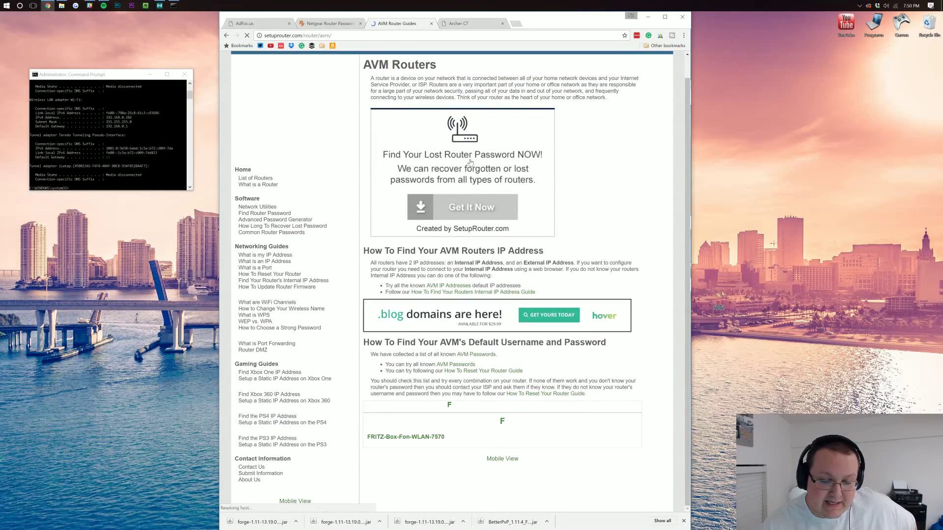
pyautogui.click(408, 437)
pyautogui.scroll(-1, 437, 396)
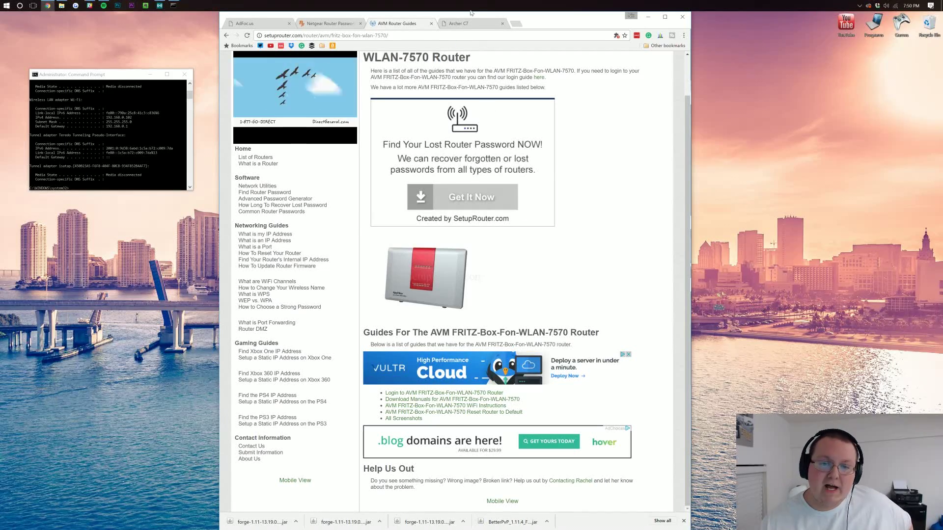
pyautogui.click(459, 23)
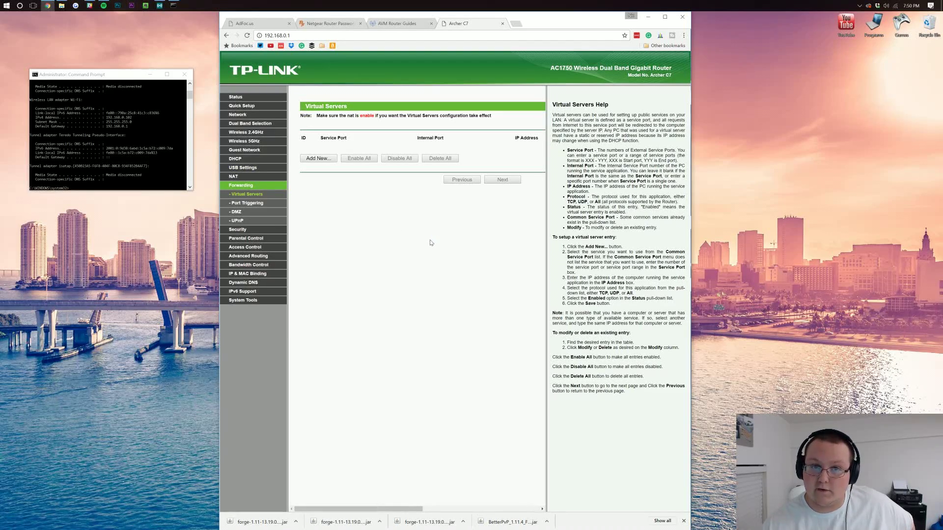
# Add a virtual server forwarding port 25565 to internal port 25565 on 192.168.0.102, protocol ALL
pyautogui.click(312, 157)
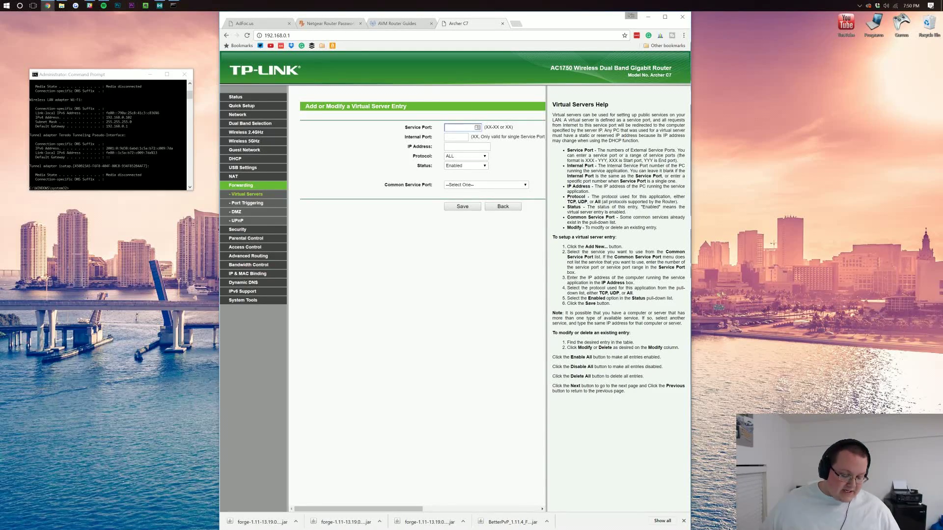
pyautogui.write('2')
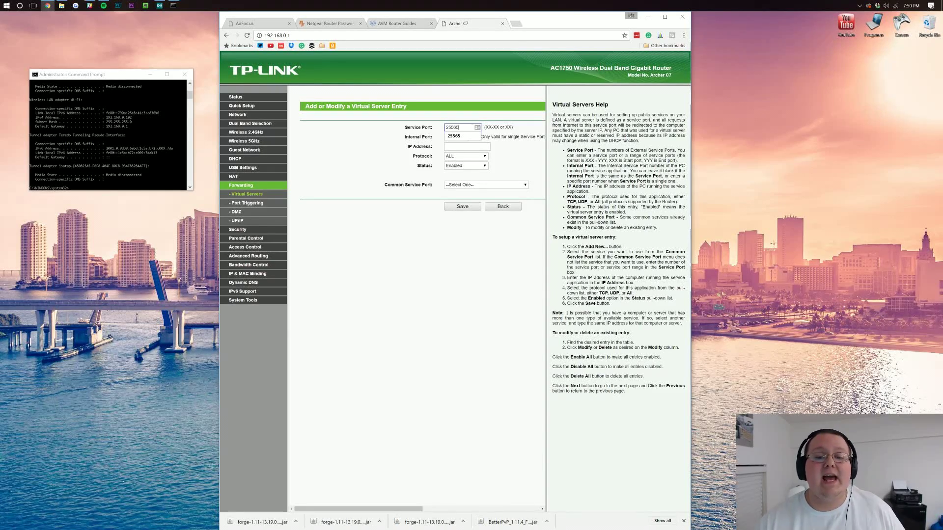
pyautogui.write('5565')
pyautogui.press('Tab')
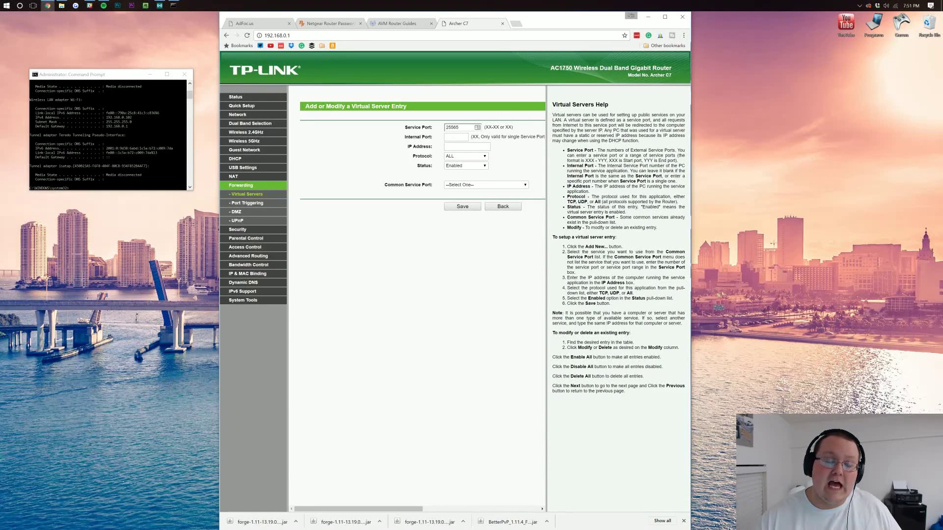
pyautogui.click(456, 137)
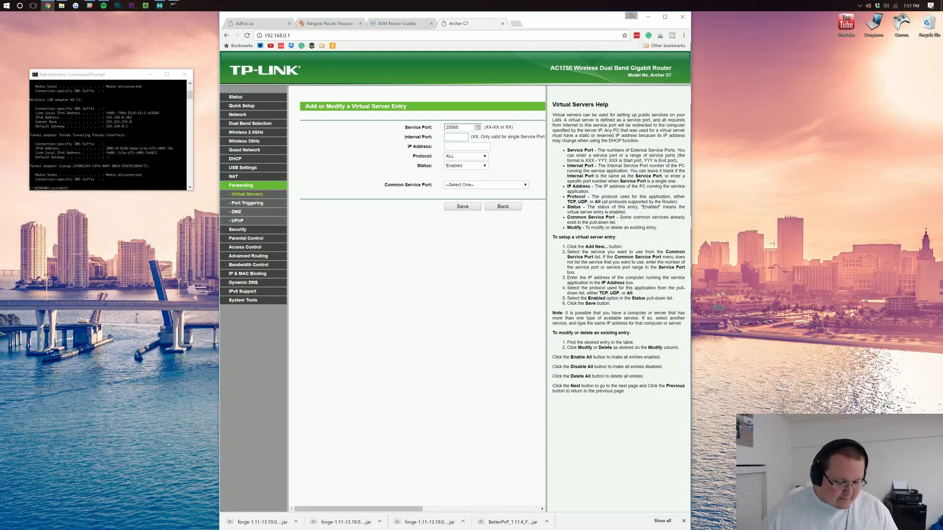
pyautogui.write('25565')
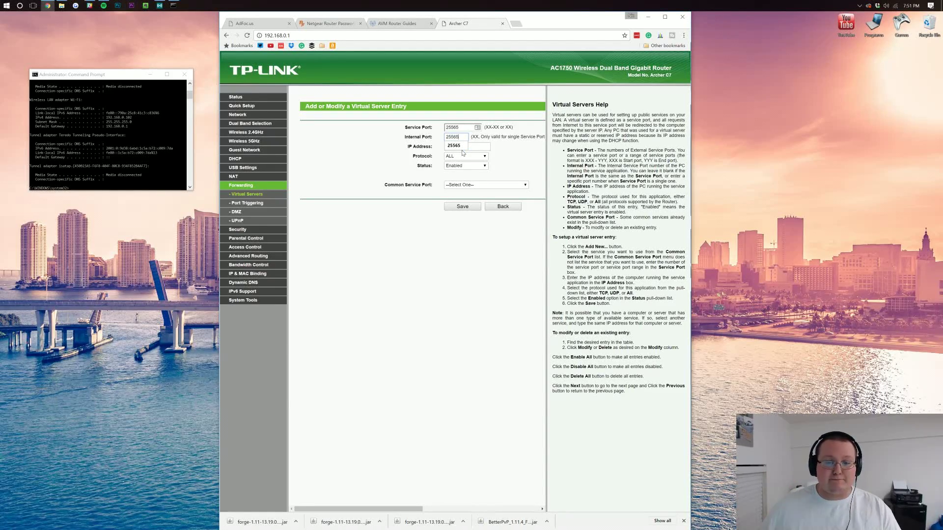
pyautogui.click(461, 149)
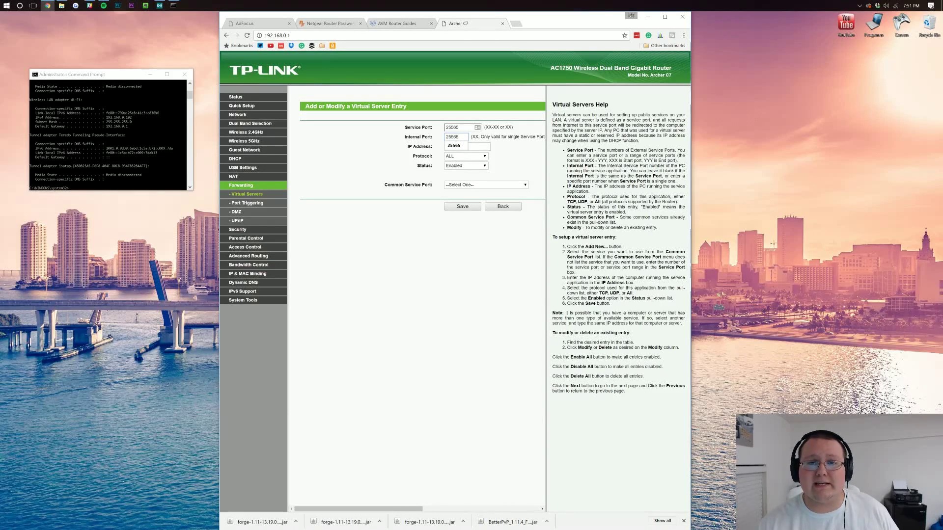
pyautogui.click(399, 146)
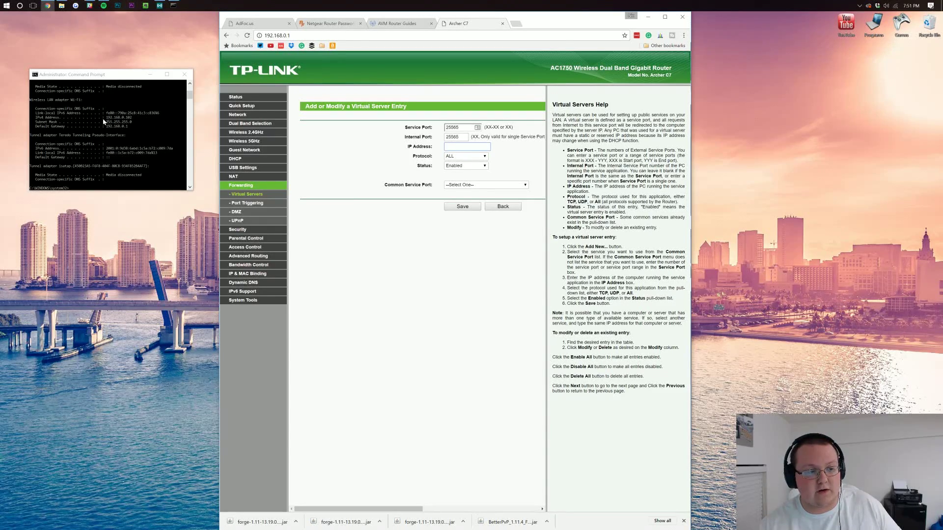
pyautogui.write('192.')
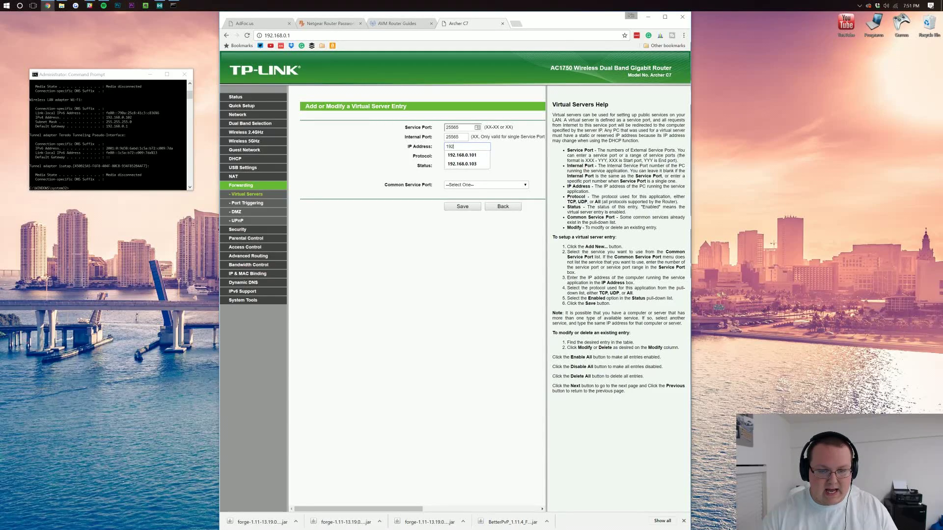
pyautogui.write('168.')
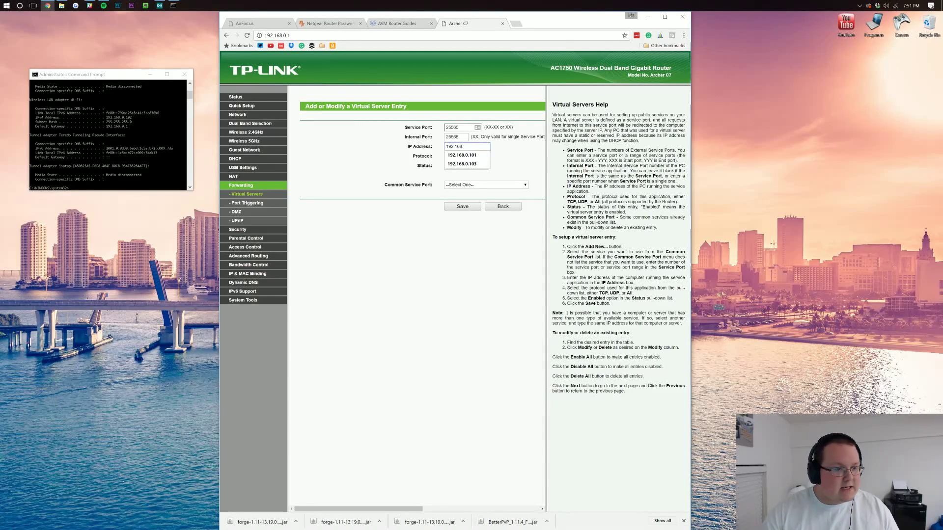
pyautogui.write('0.102')
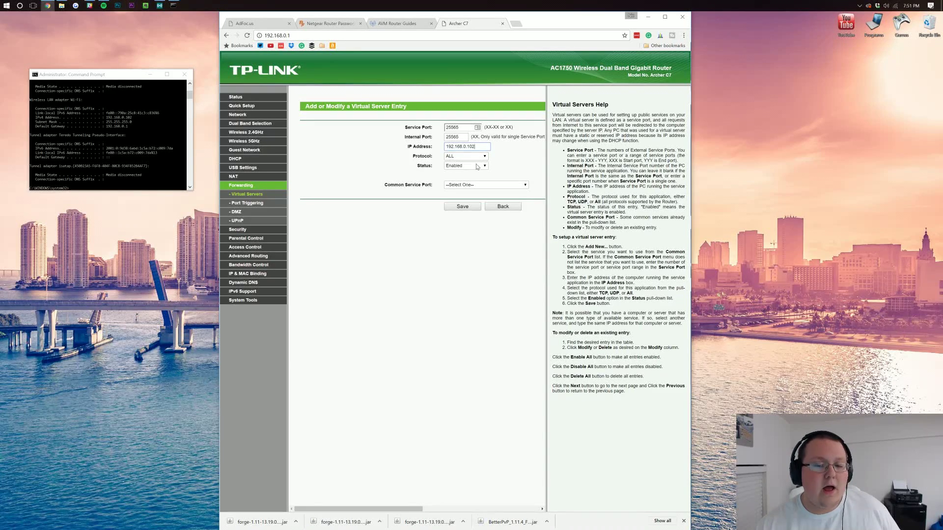
pyautogui.click(457, 157)
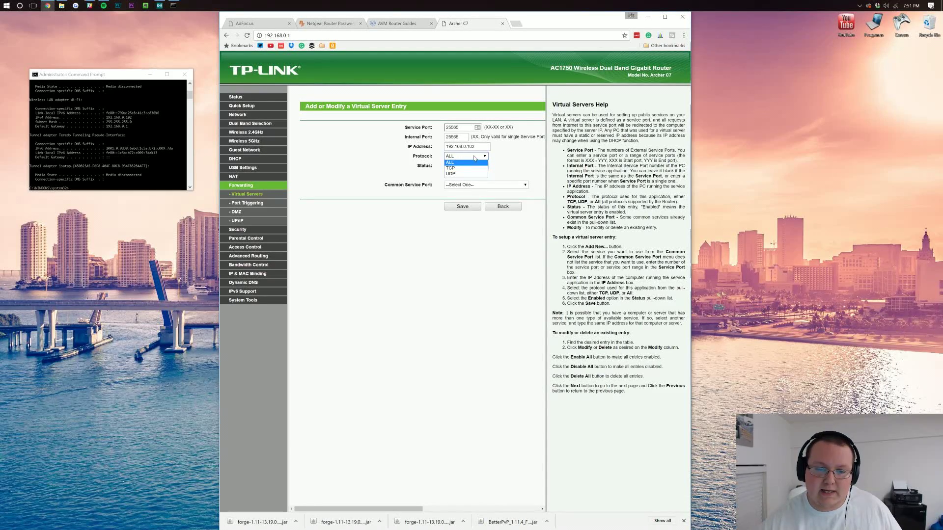
pyautogui.click(468, 163)
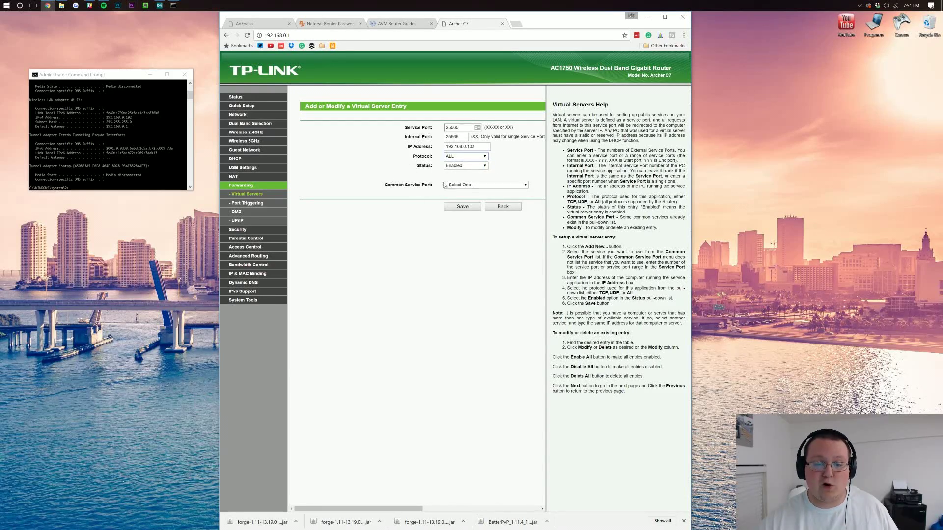
pyautogui.click(464, 208)
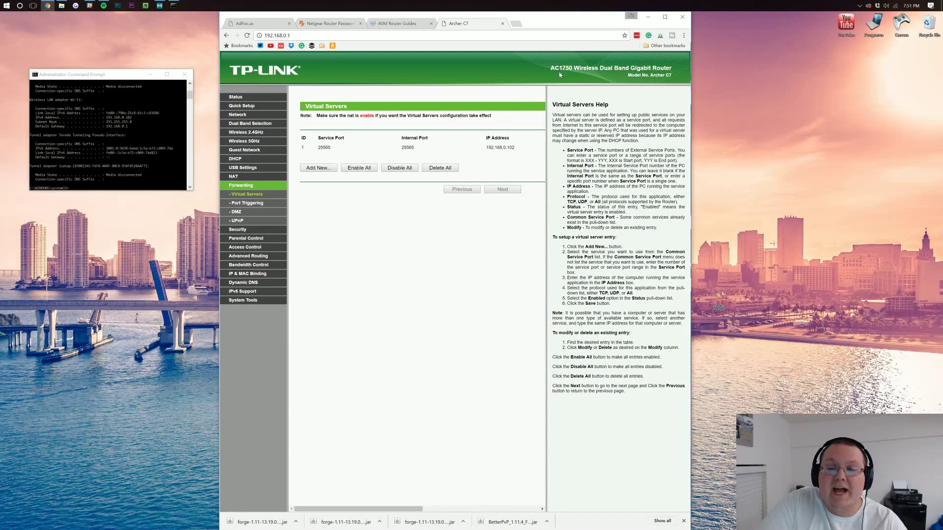
# Start the Forge 1.11 universal server jar, then launch Minecraft from the Games folder and close it
pyautogui.click(646, 18)
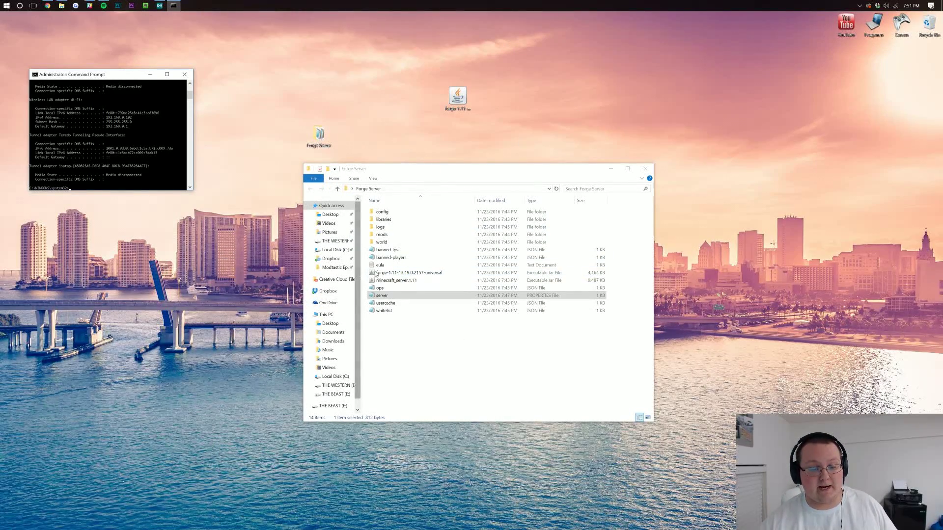
pyautogui.doubleClick(397, 274)
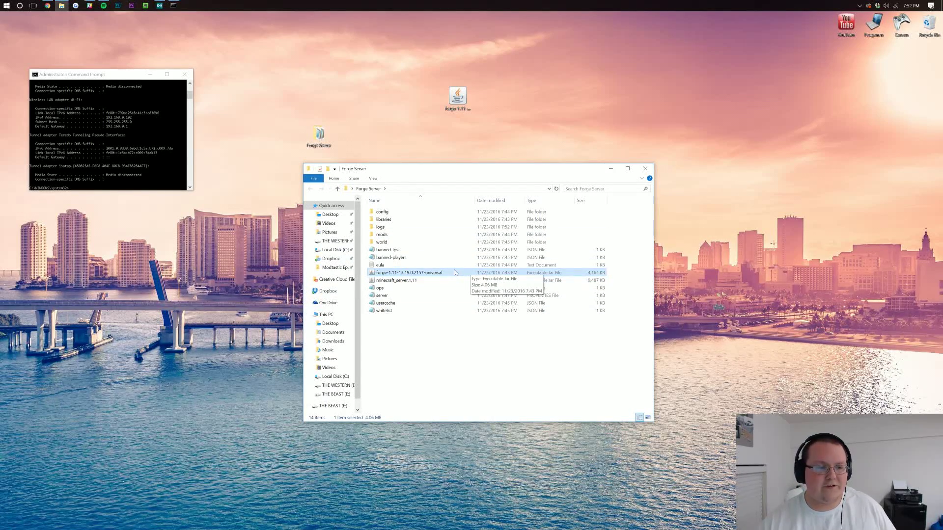
pyautogui.doubleClick(902, 30)
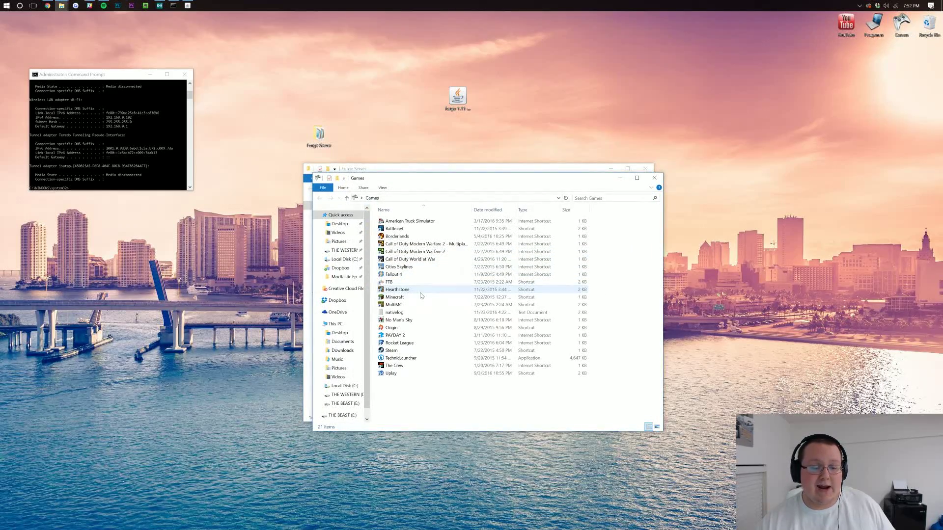
pyautogui.doubleClick(412, 297)
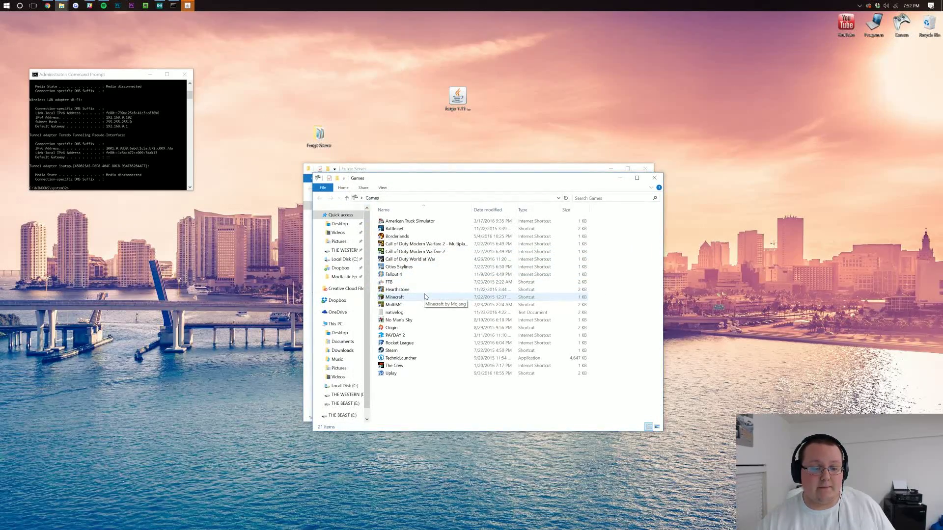
pyautogui.click(654, 178)
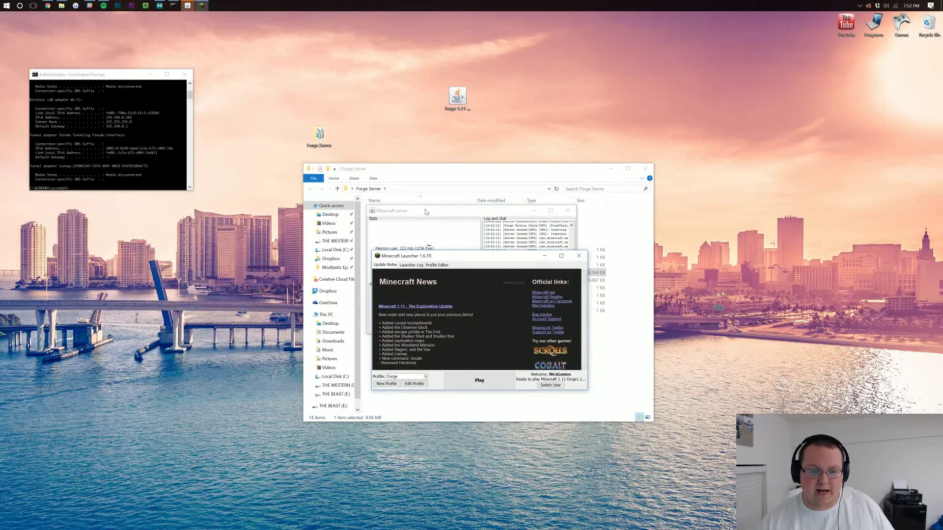
# Set the Forge profile to release 1.11-forge1.11-13.19.0.2157 and save the profile
pyautogui.moveTo(422, 215); pyautogui.dragTo(227, 158)
pyautogui.click(410, 168)
pyautogui.click(201, 5)
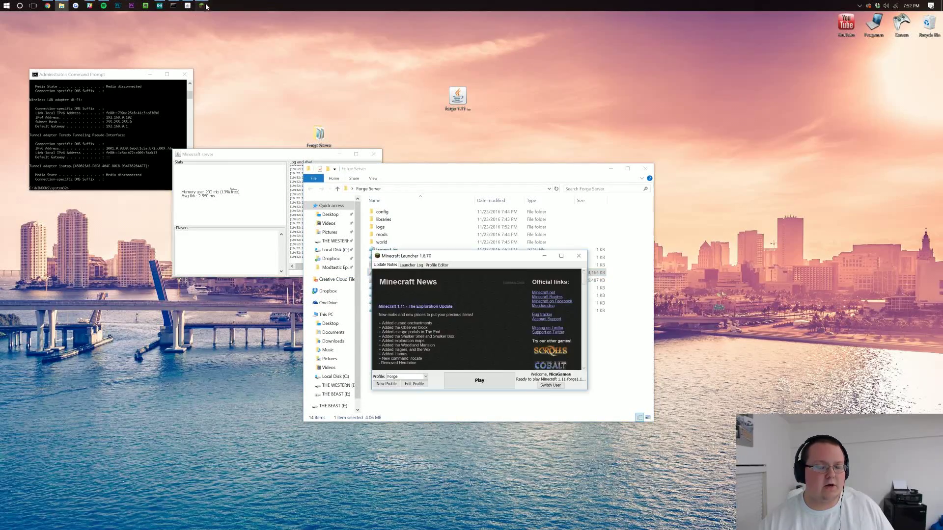
pyautogui.click(414, 383)
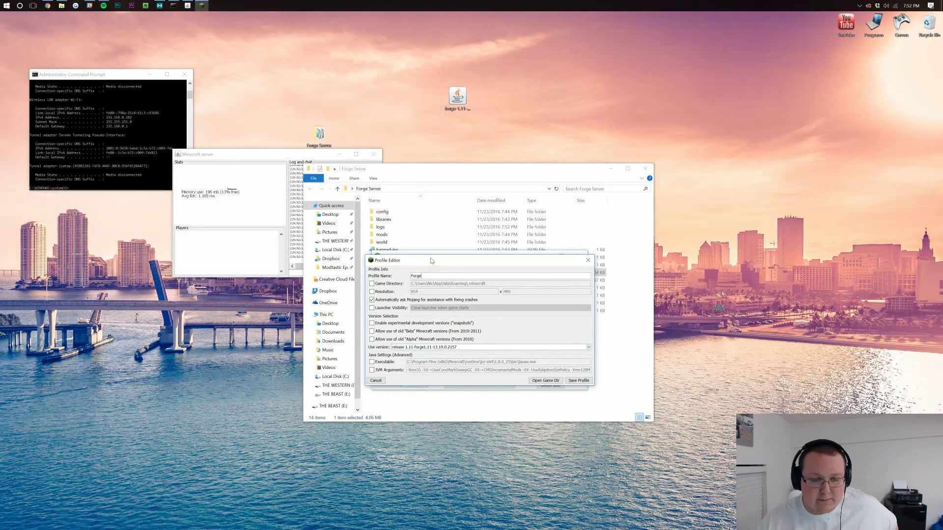
pyautogui.moveTo(432, 262); pyautogui.dragTo(436, 298)
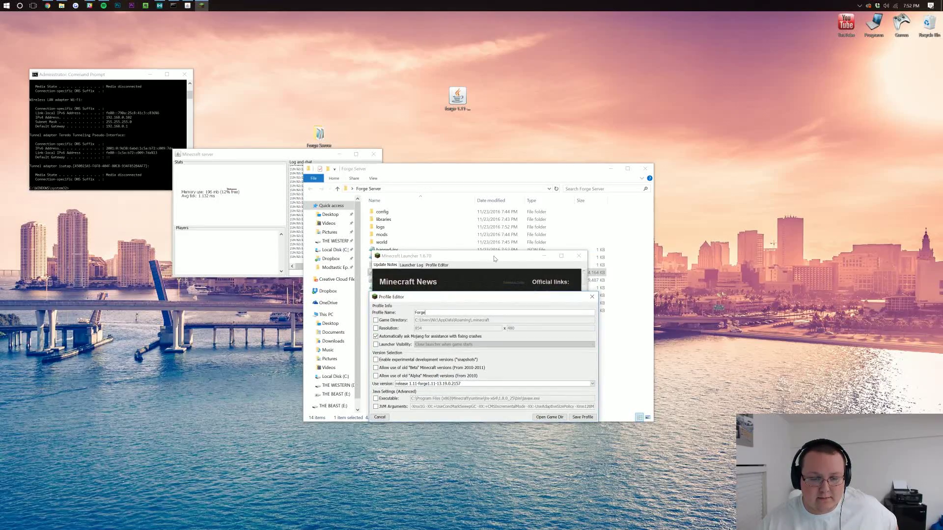
pyautogui.click(593, 296)
pyautogui.moveTo(467, 260); pyautogui.dragTo(464, 297)
pyautogui.click(412, 421)
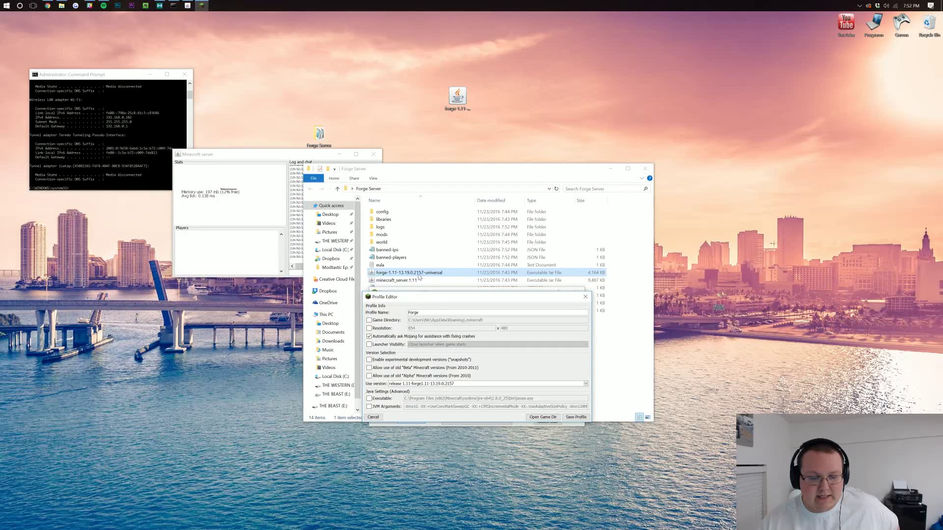
pyautogui.rightClick(421, 278)
pyautogui.click(456, 387)
pyautogui.click(456, 386)
pyautogui.click(452, 427)
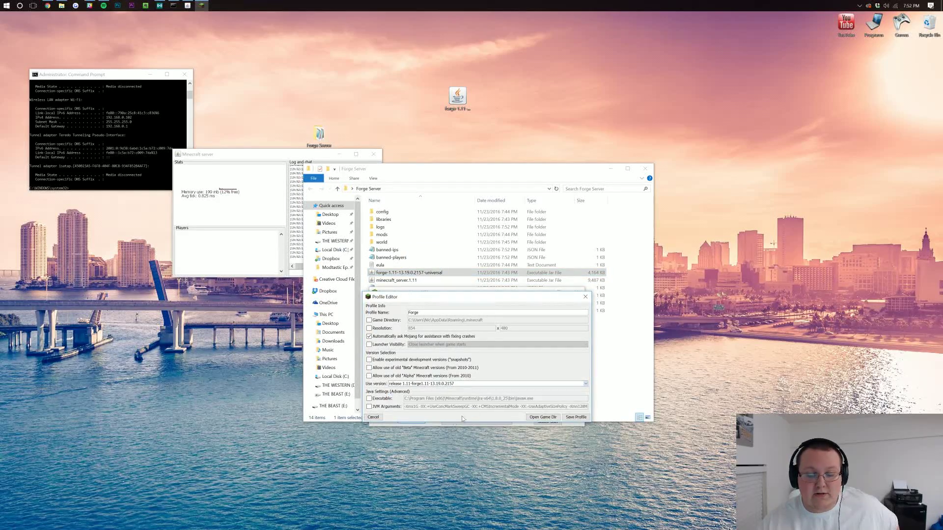
pyautogui.click(573, 417)
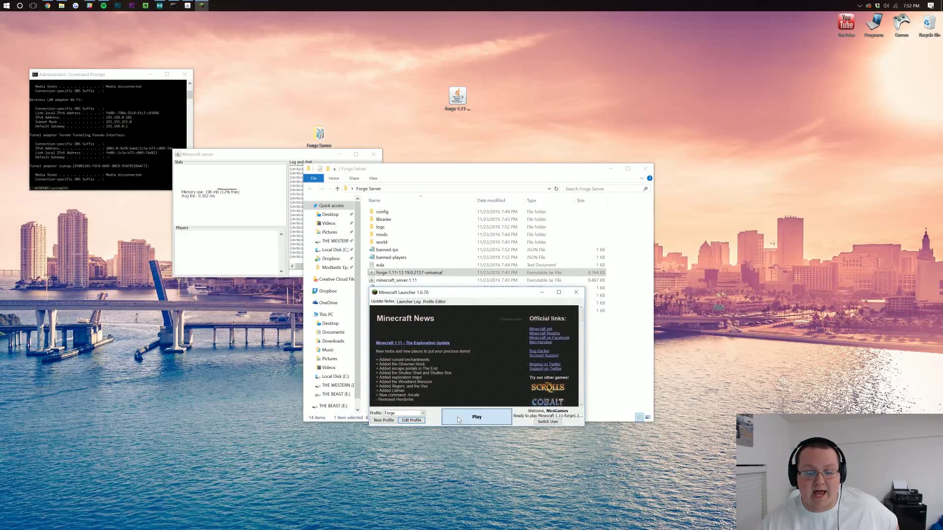
# Launch Minecraft with the Forge profile and enlarge the game window
pyautogui.click(477, 417)
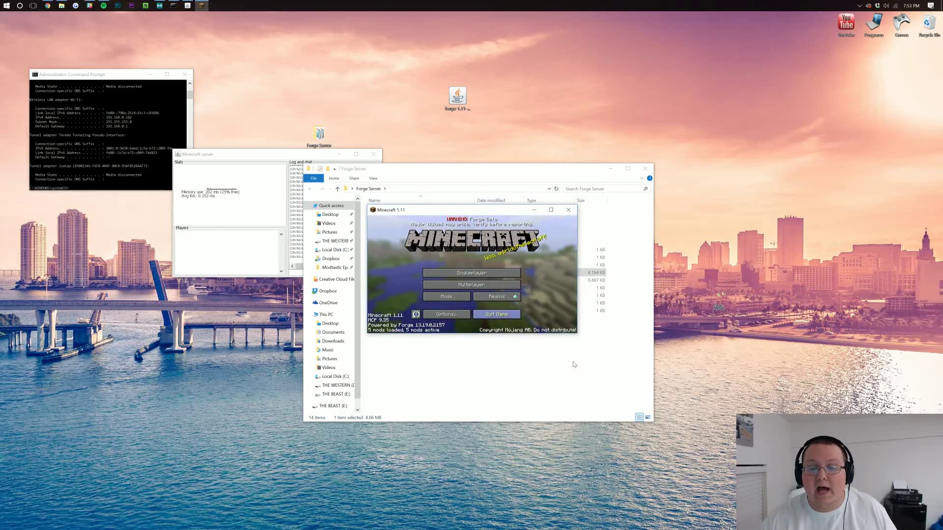
pyautogui.moveTo(578, 333); pyautogui.dragTo(849, 502)
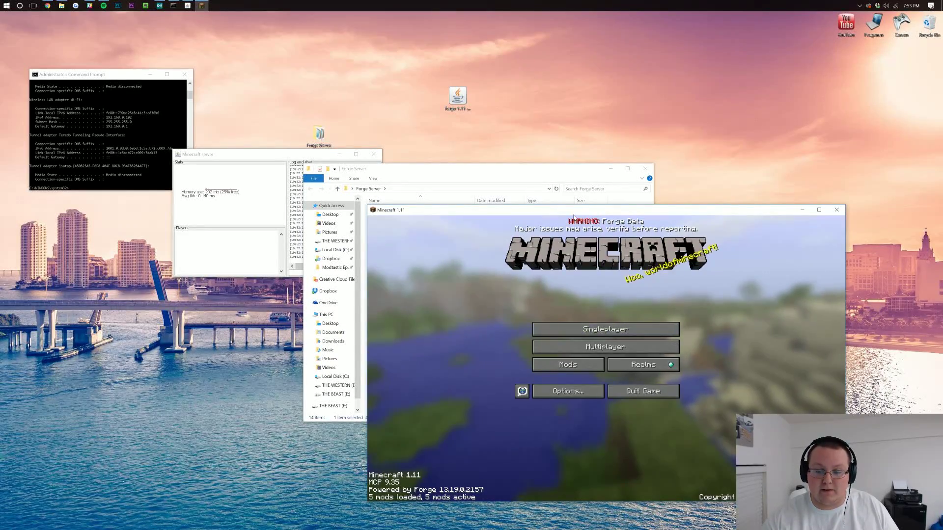
pyautogui.moveTo(574, 210); pyautogui.dragTo(452, 134)
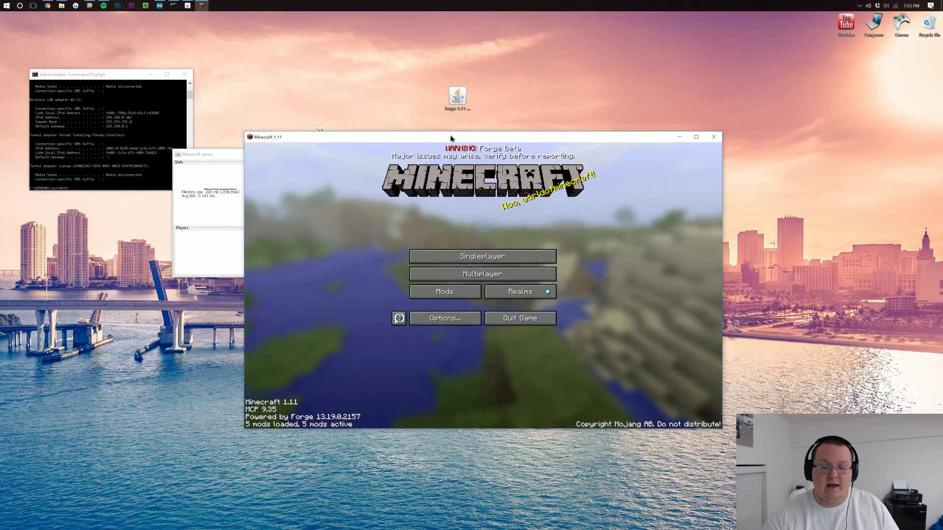
# Direct Connect to server address 192.168.0.102 from Multiplayer and join it
pyautogui.click(474, 275)
pyautogui.click(484, 397)
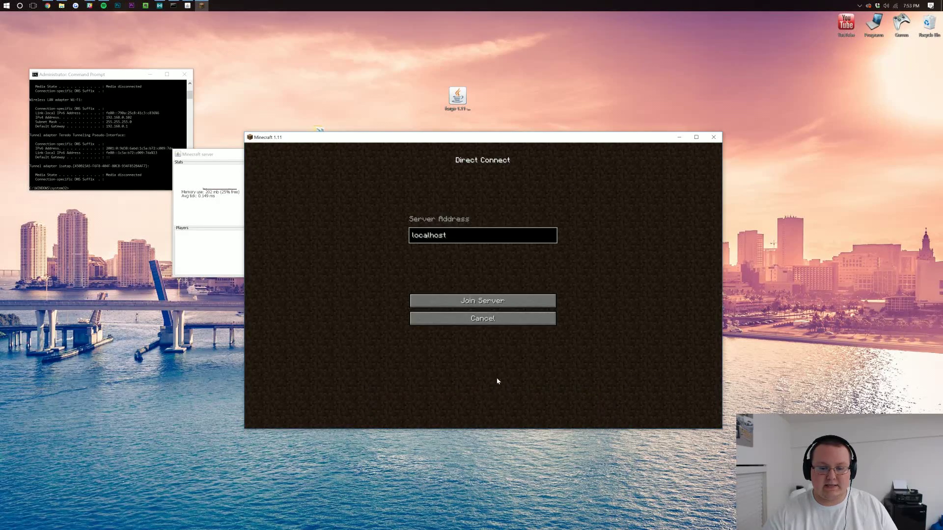
pyautogui.hotkey('ctrl', 'a')
pyautogui.write('192.168')
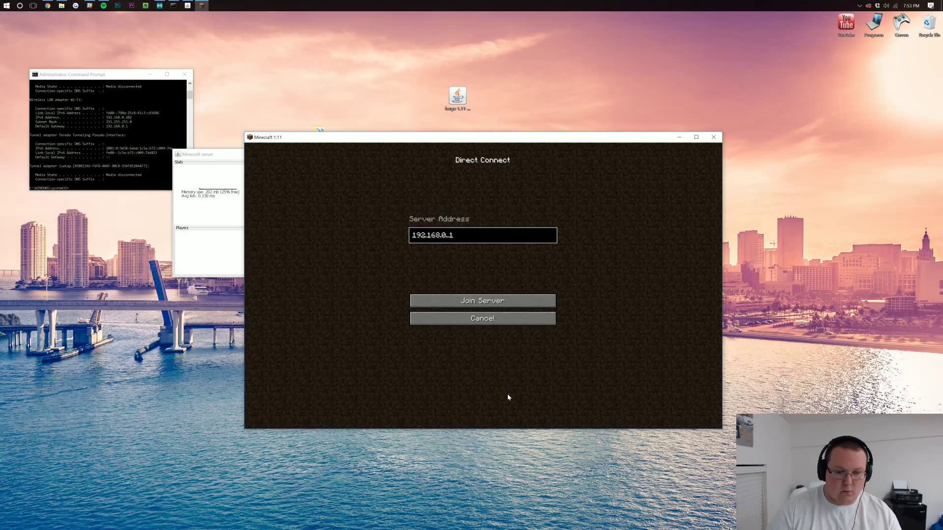
pyautogui.write('.0.10')
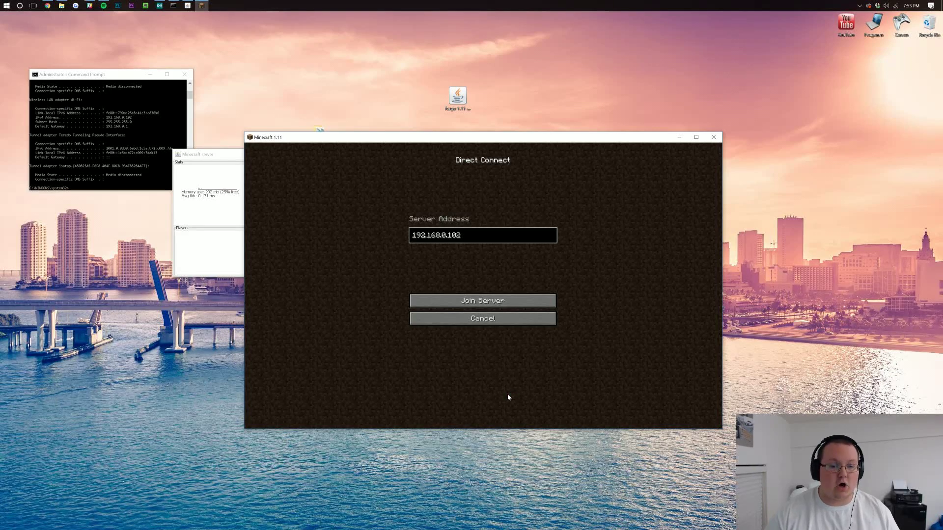
pyautogui.write('2')
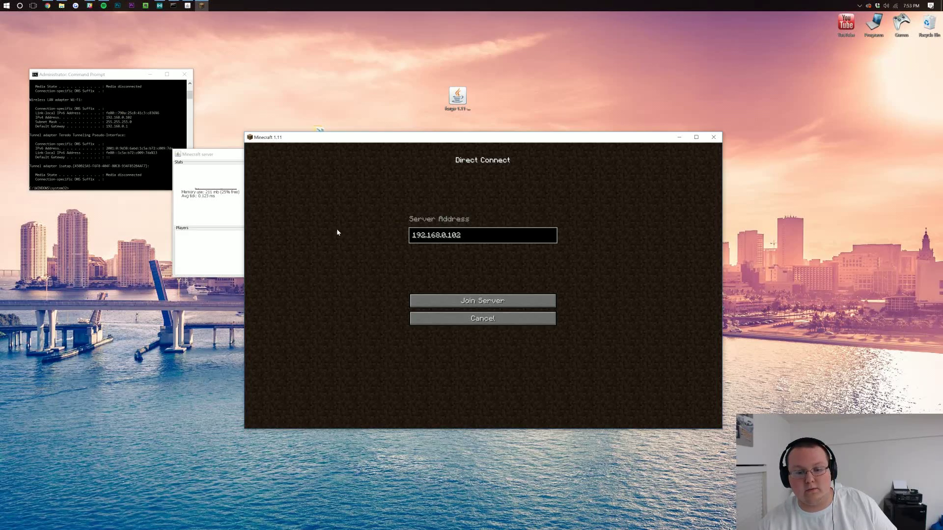
pyautogui.click(462, 300)
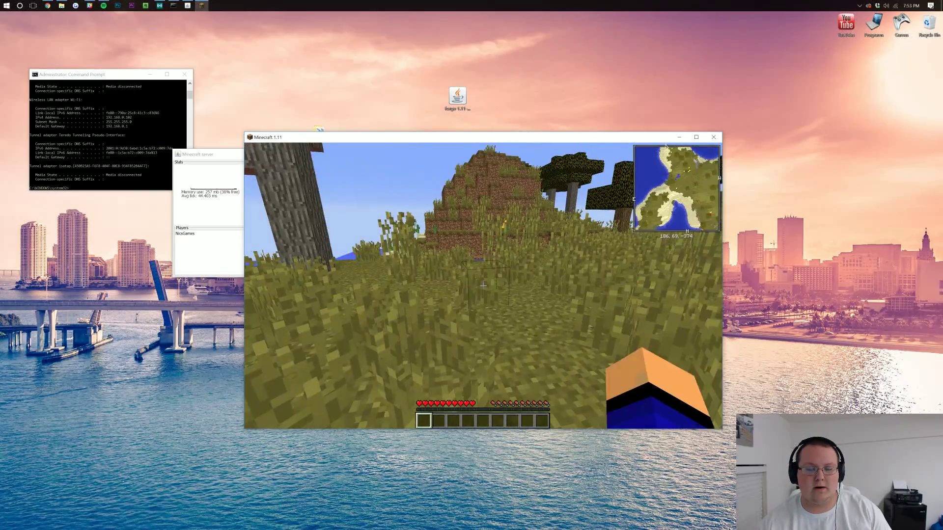
# Walk around, check the inventory, then disconnect from the server
pyautogui.press('w')
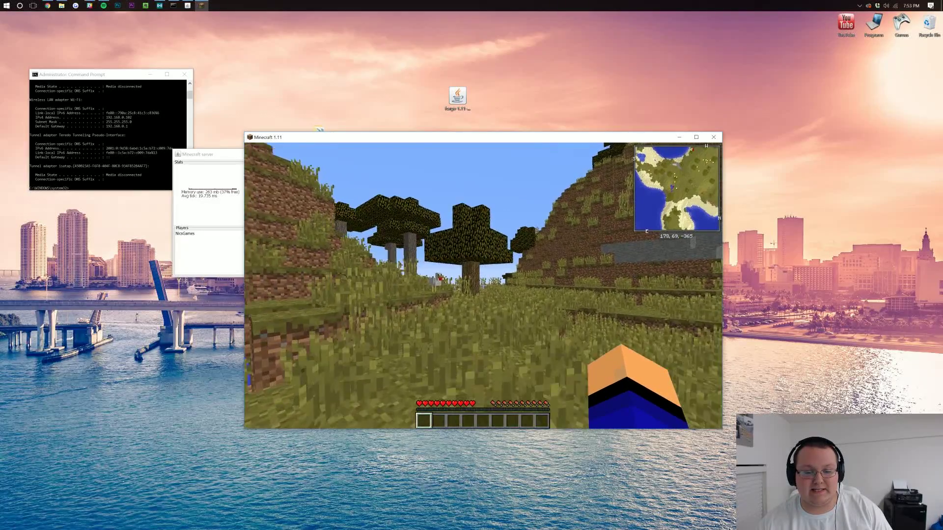
pyautogui.press('e')
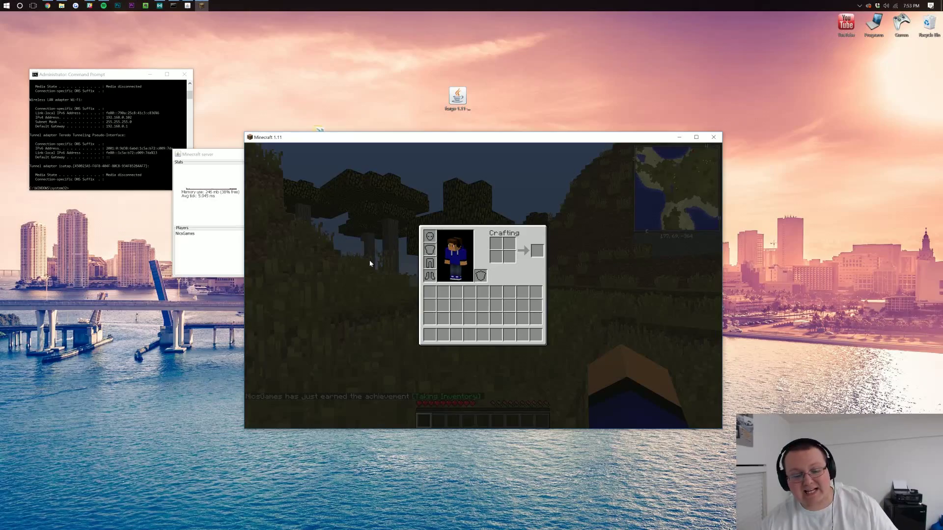
pyautogui.press('e')
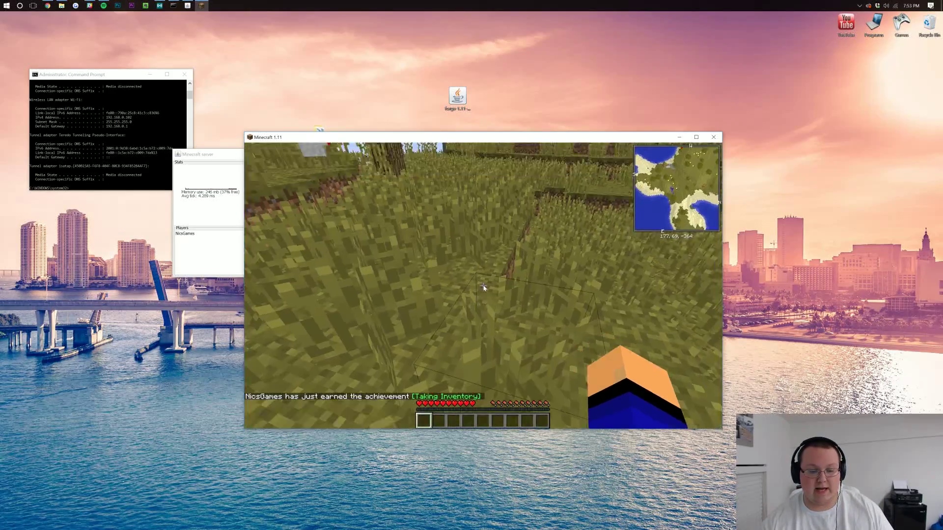
pyautogui.press('Escape')
pyautogui.click(486, 301)
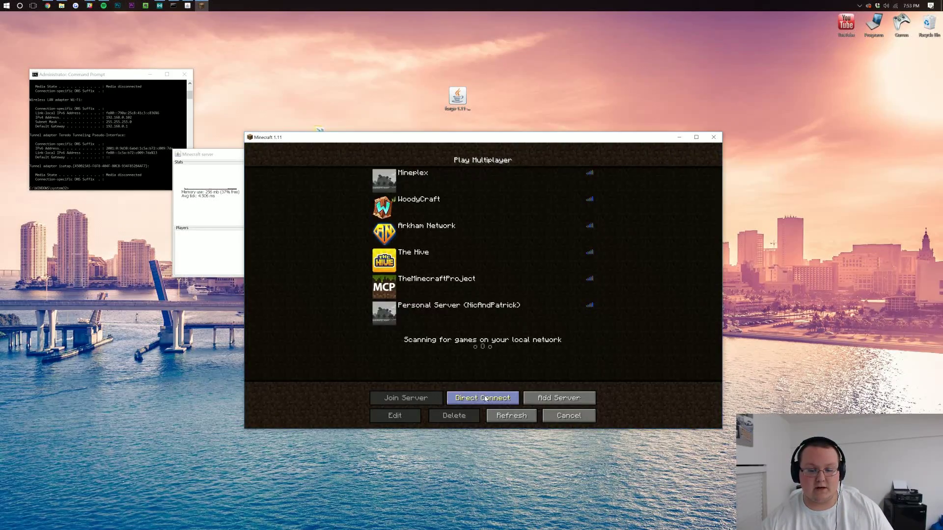
# Clear the previous address from the Direct Connect server address field
pyautogui.click(485, 396)
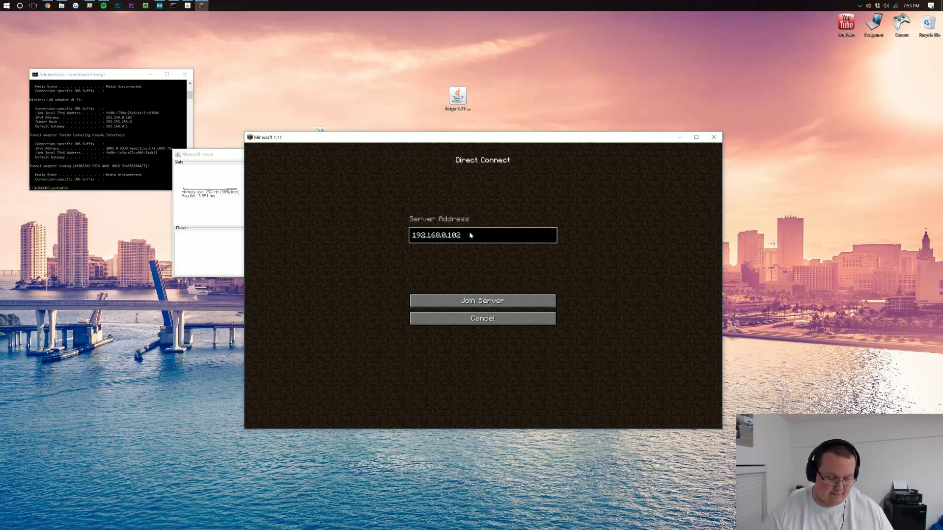
pyautogui.hotkey('ctrl', 'a')
pyautogui.press('BackSpace')
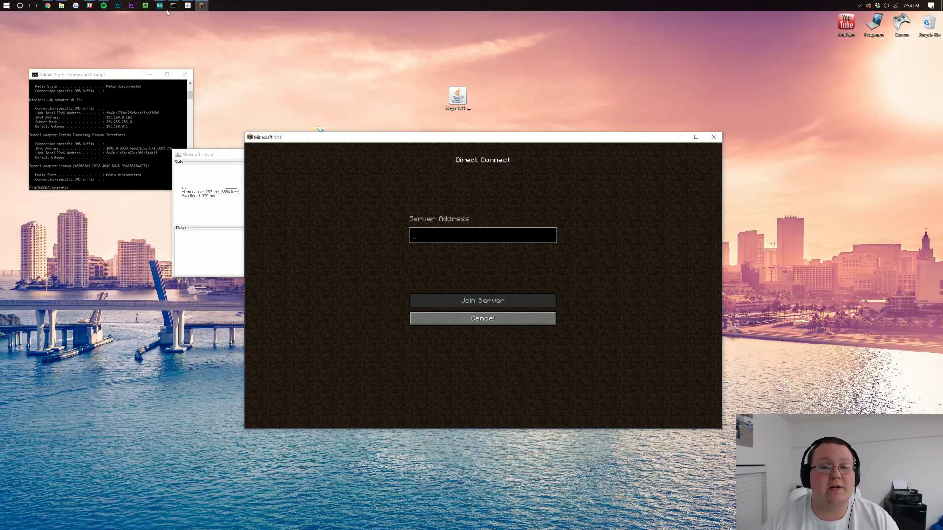
# Google 'ip' in a new Chrome tab and select the public IP address shown
pyautogui.click(47, 6)
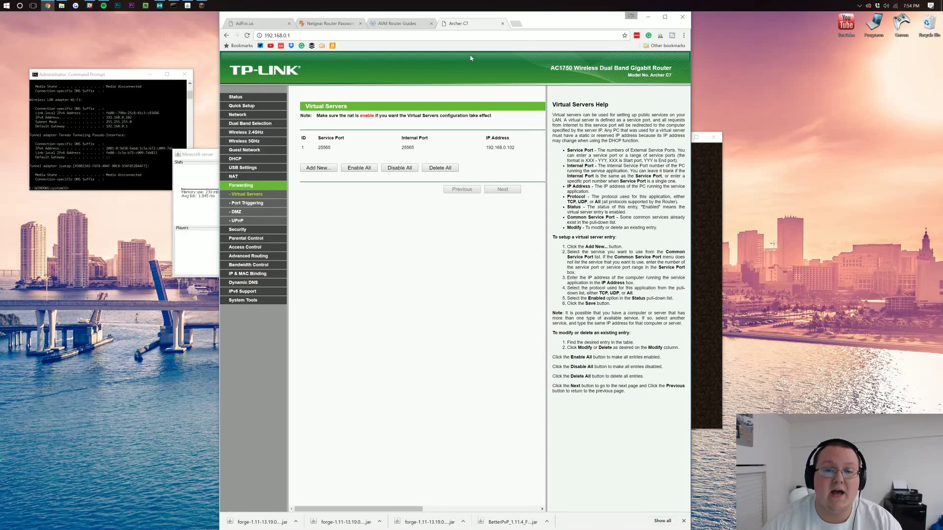
pyautogui.click(516, 24)
pyautogui.write('ip')
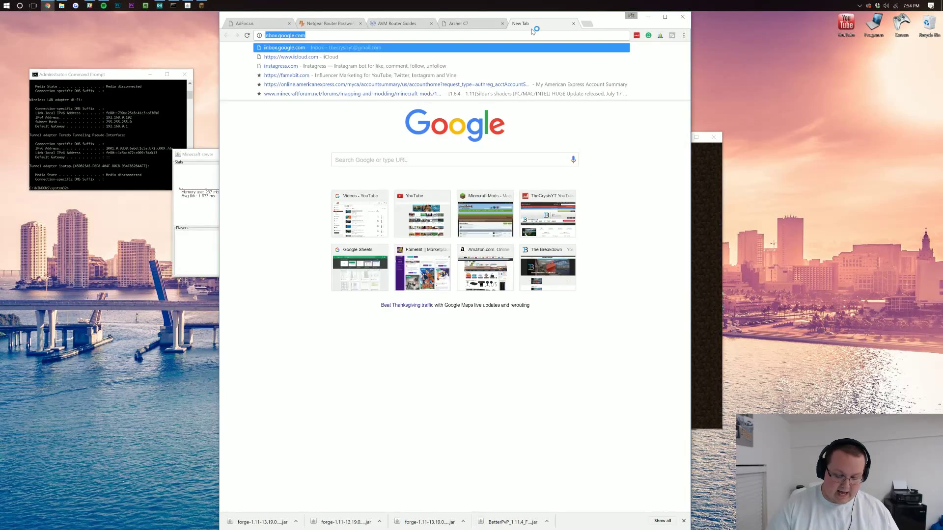
pyautogui.press('Delete')
pyautogui.press('Return')
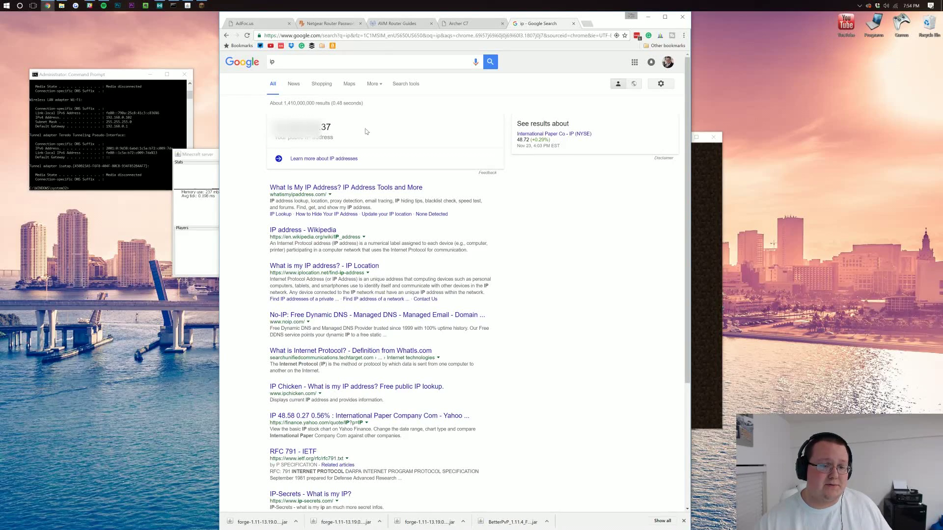
pyautogui.moveTo(332, 129); pyautogui.dragTo(276, 127)
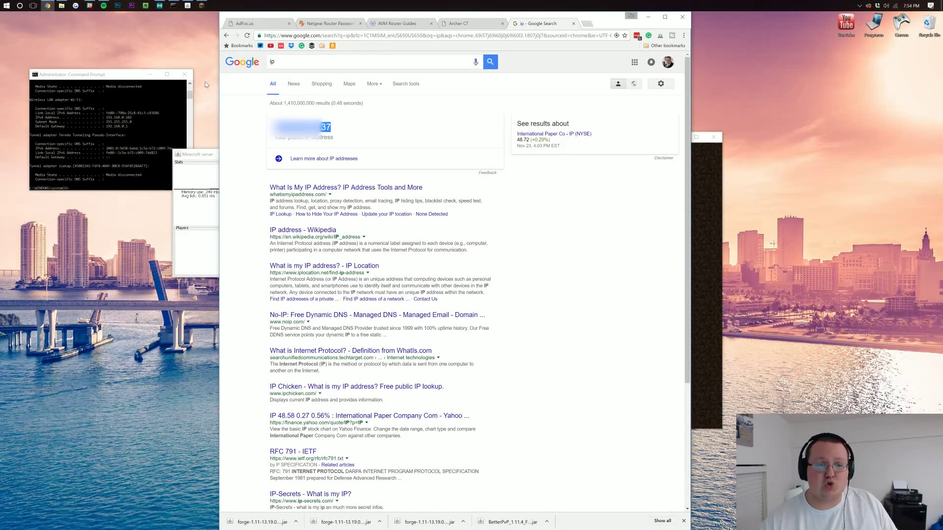
# Paste the public IP into the Direct Connect server address and join the server
pyautogui.click(693, 180)
pyautogui.moveTo(448, 139); pyautogui.dragTo(441, 128)
pyautogui.hotkey('ctrl', 'v')
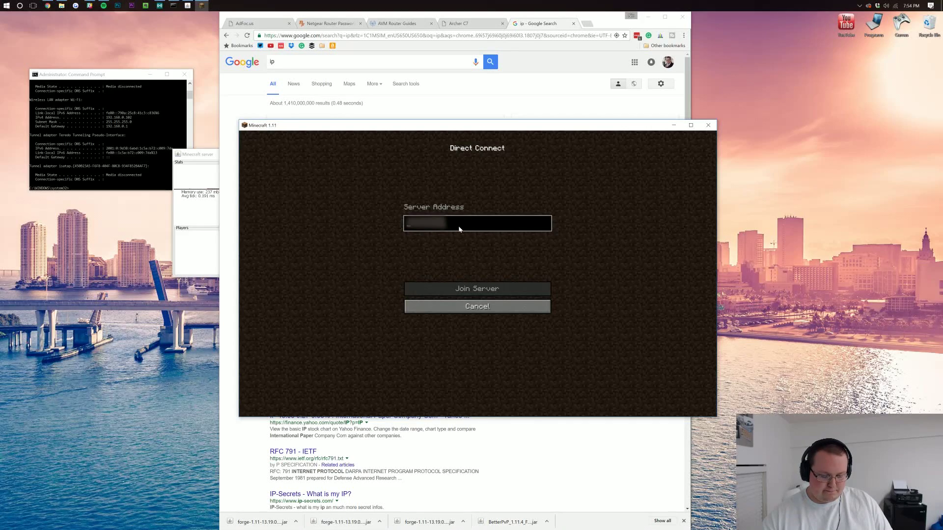
pyautogui.hotkey('ctrl', 'v')
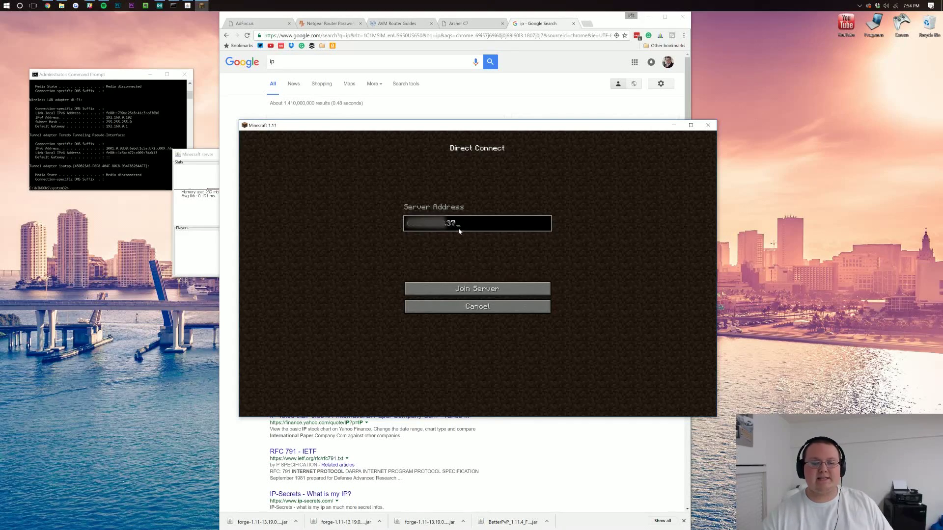
pyautogui.click(489, 288)
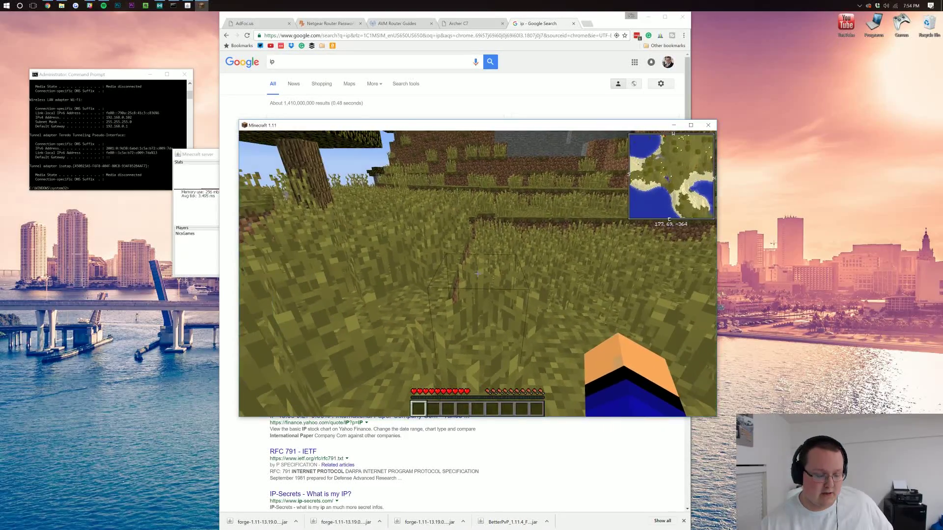
# Check the inventory, then walk west across the savanna into the water inlet
pyautogui.press('e')
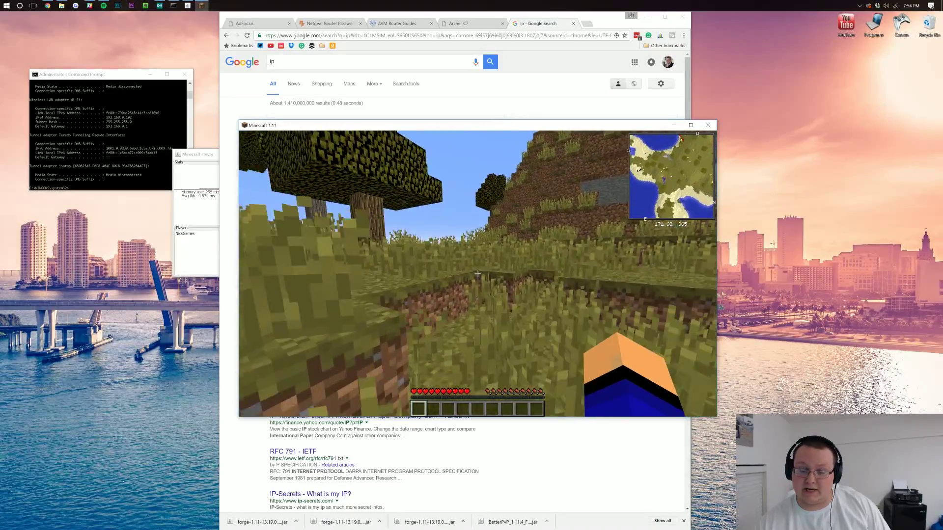
pyautogui.press('w')
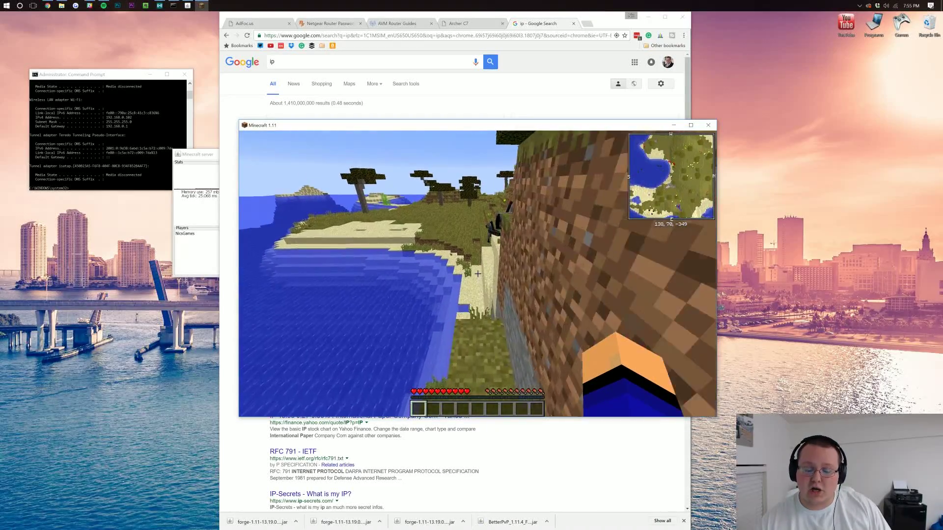
pyautogui.press('w')
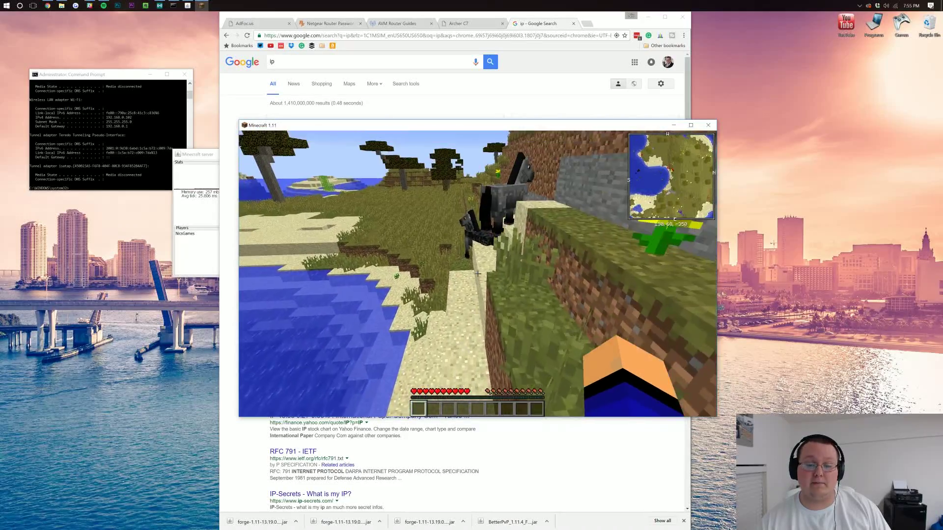
pyautogui.press('w')
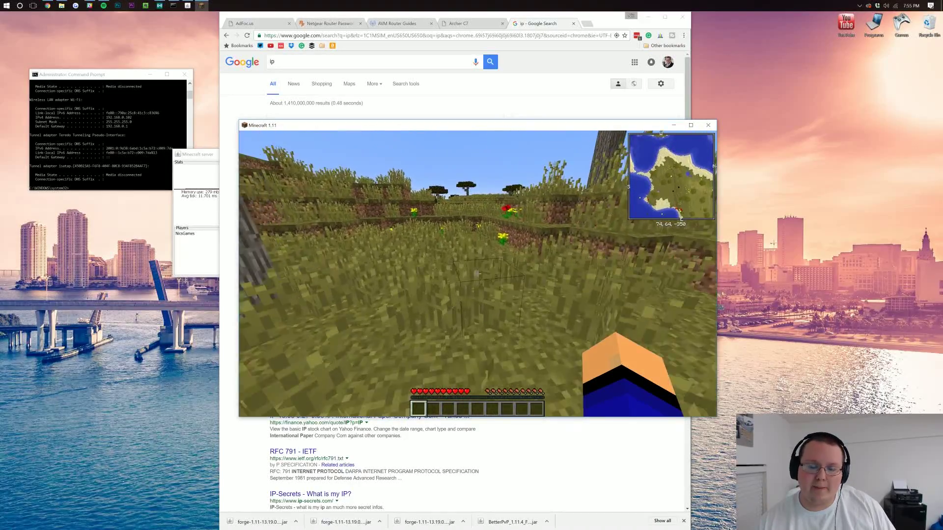
pyautogui.press('w')
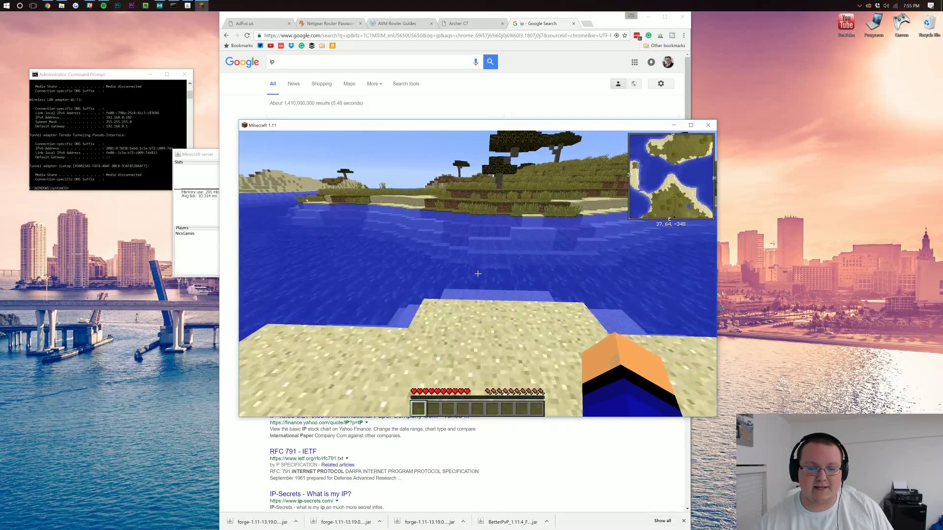
pyautogui.press('w')
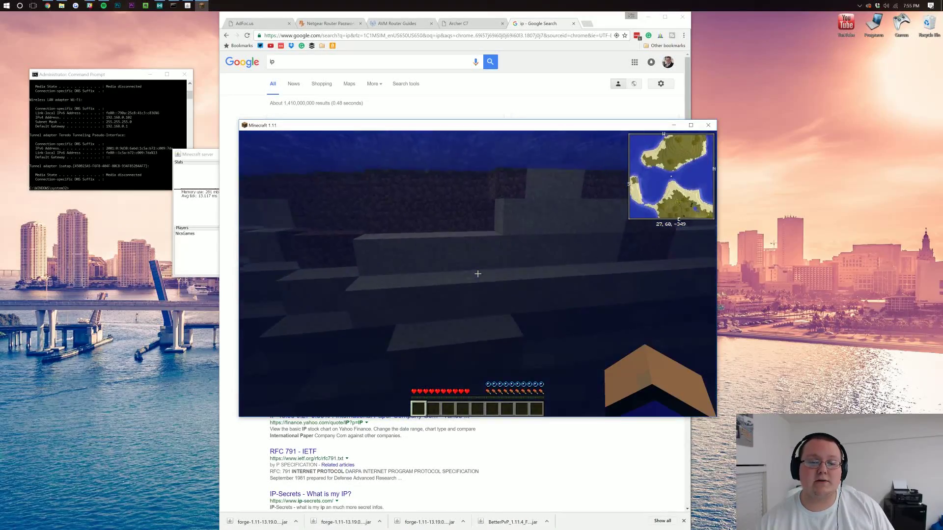
# Swim out onto the grass bank and continue west past the tree to the river
pyautogui.press('space')
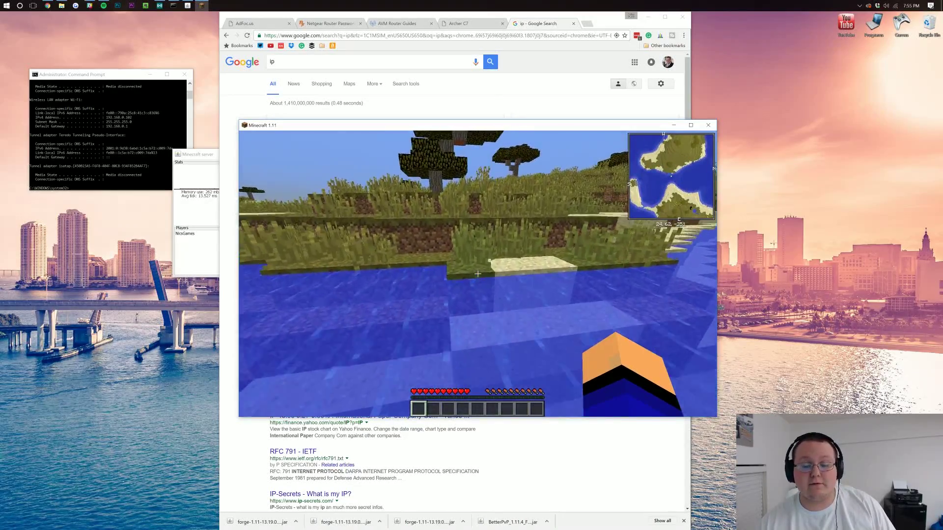
pyautogui.press('w')
pyautogui.press('space')
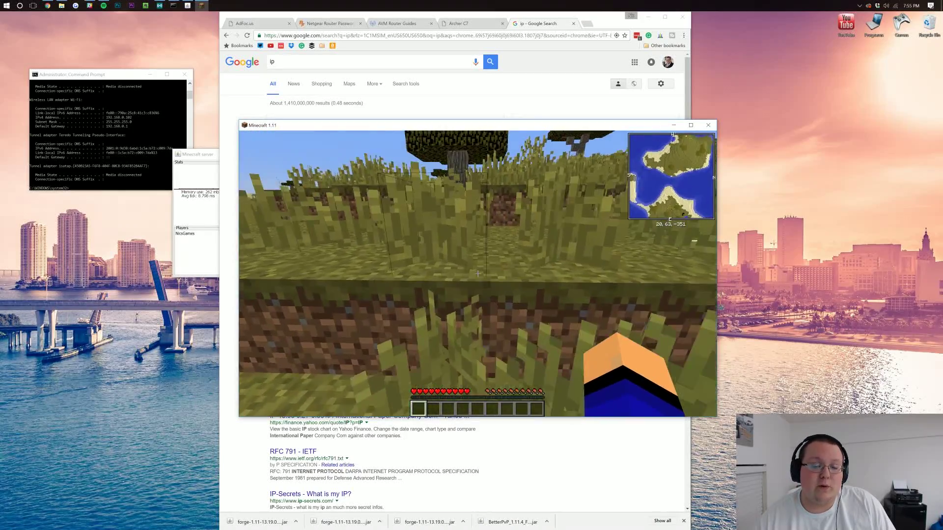
pyautogui.press('w')
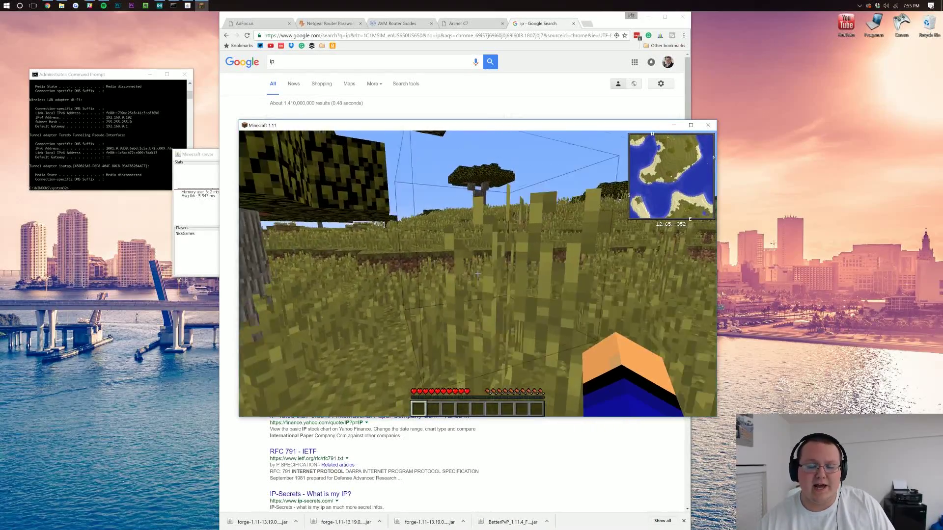
pyautogui.press('w')
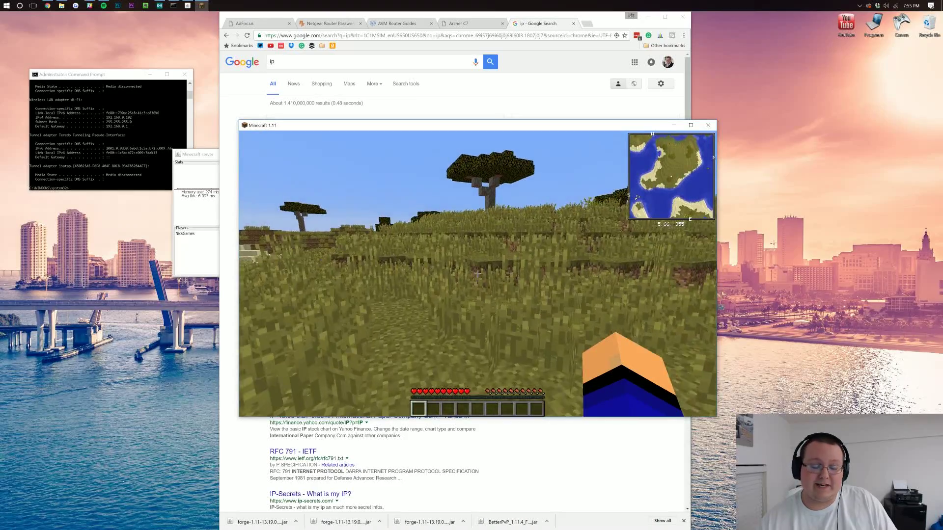
pyautogui.press('w')
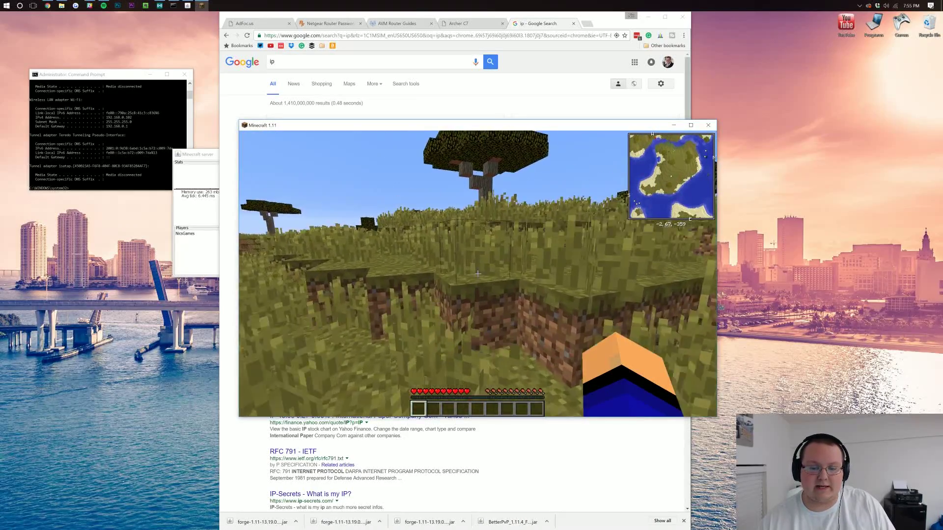
pyautogui.press('w')
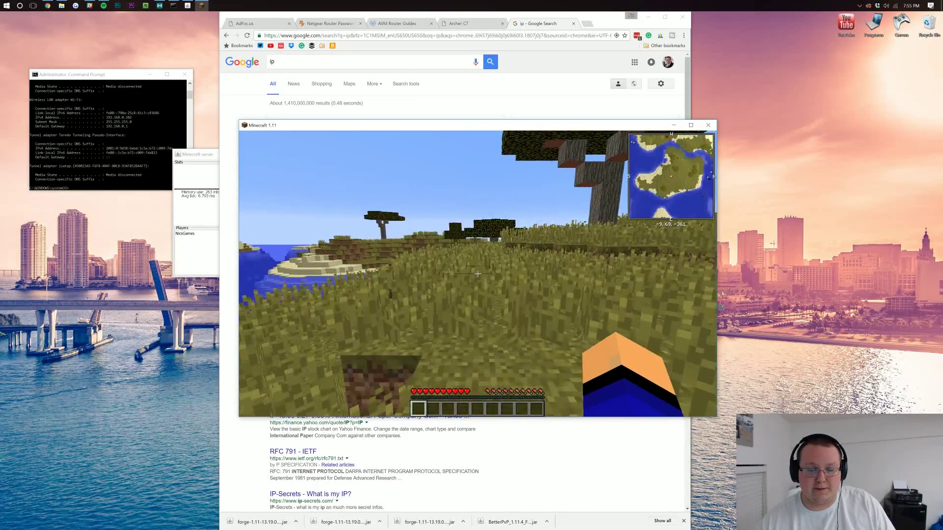
pyautogui.press('w')
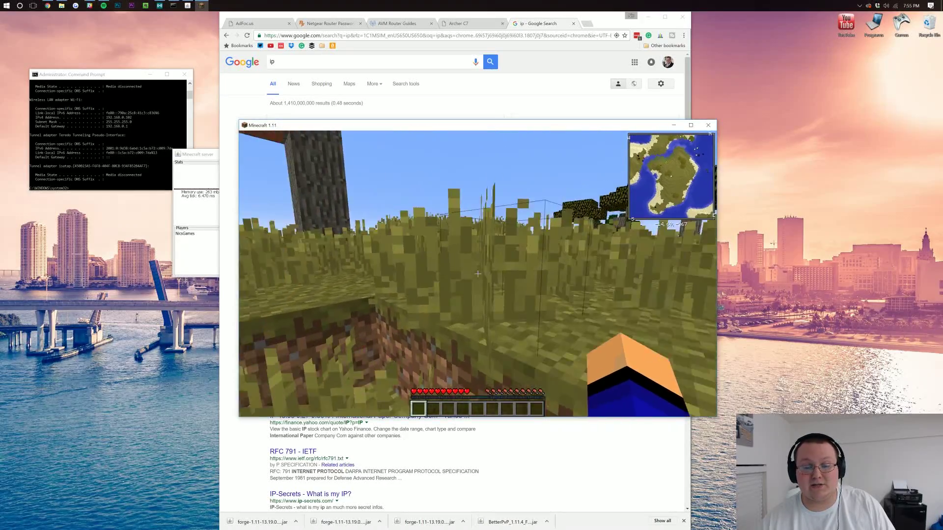
pyautogui.press('w')
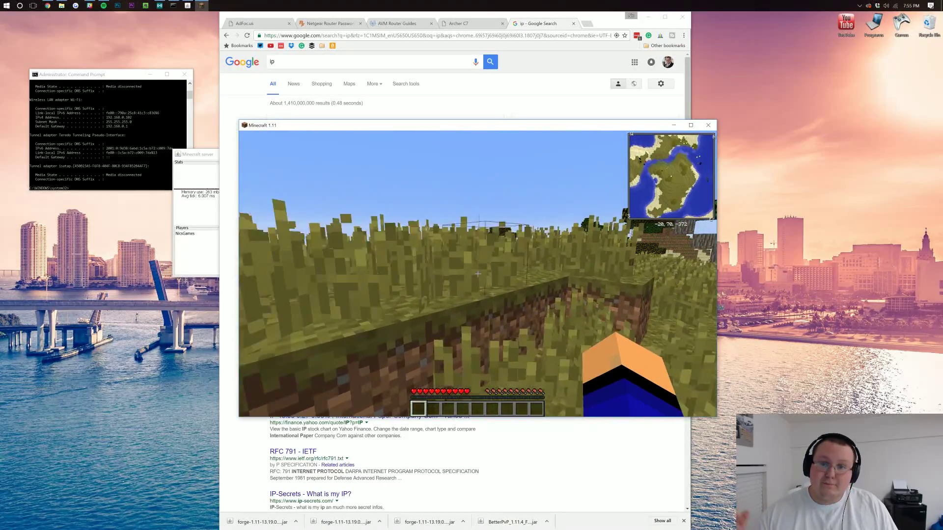
pyautogui.press('w')
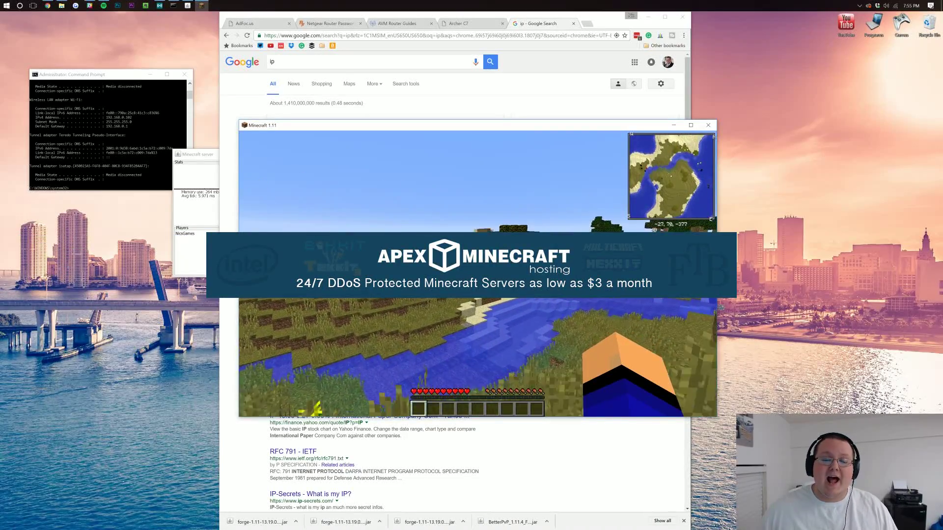
# Walk down to the river, follow the riverbed to the sandy shore, and climb the slope
pyautogui.press('w')
pyautogui.press('w')
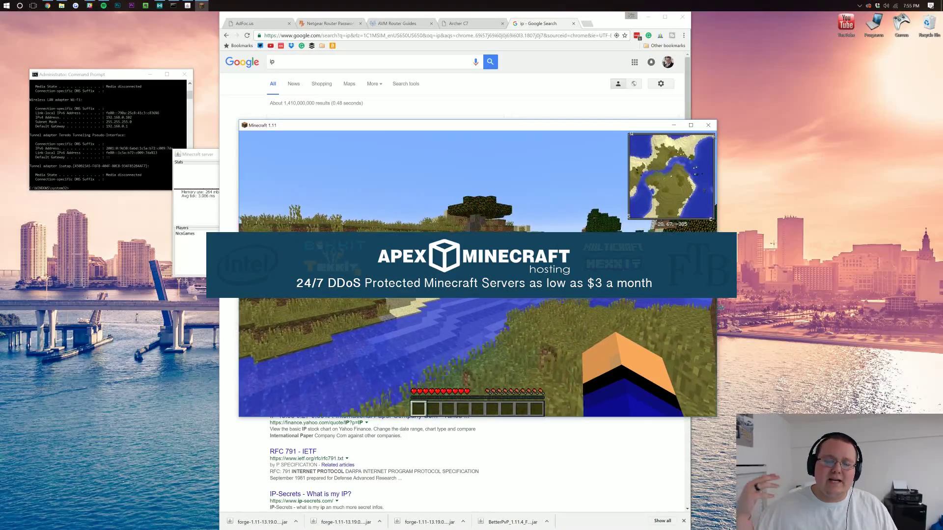
pyautogui.press('w')
pyautogui.press('w')
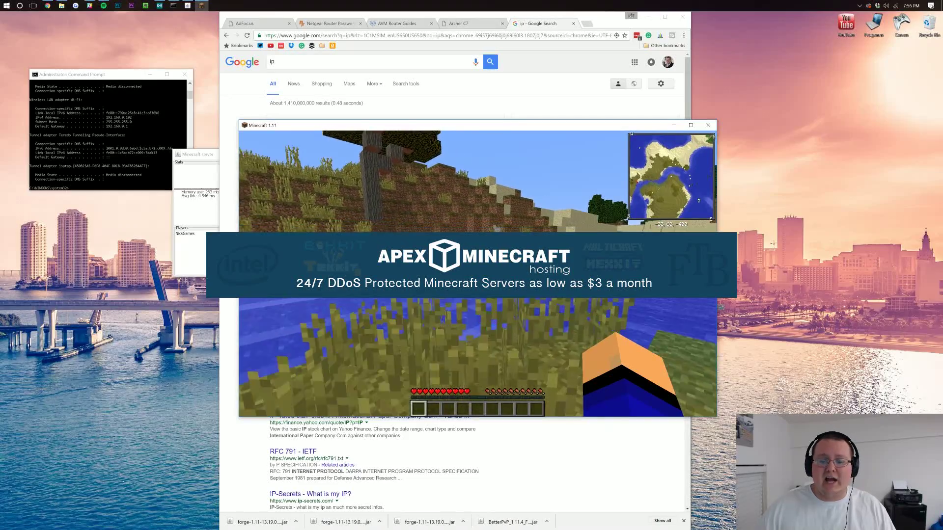
pyautogui.press('w')
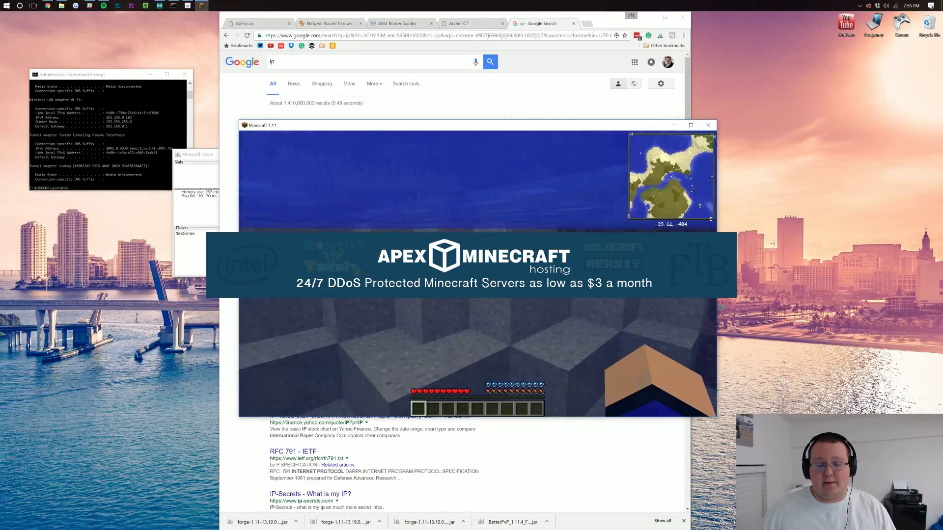
pyautogui.press('w')
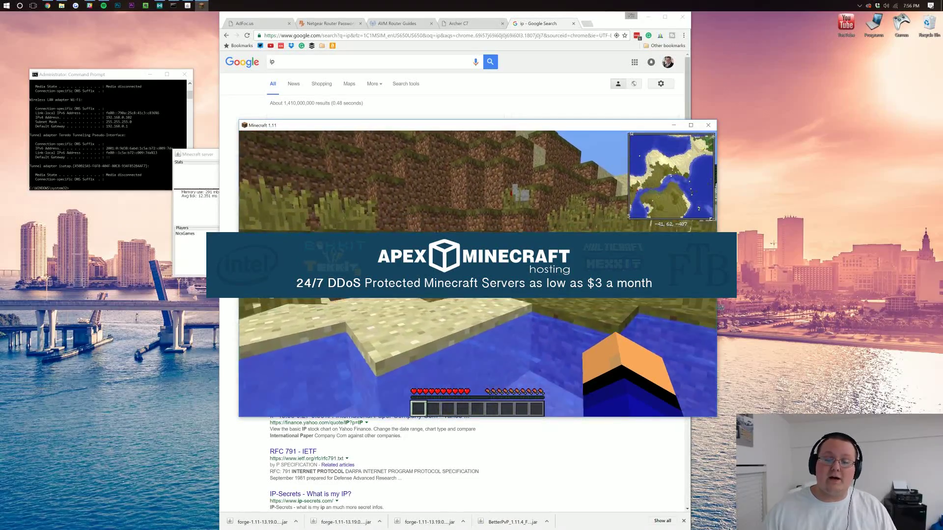
pyautogui.press('w')
# Climb the hill, follow the coastline, then head inland through tall grass to about -66, 68, -339
pyautogui.press('w')
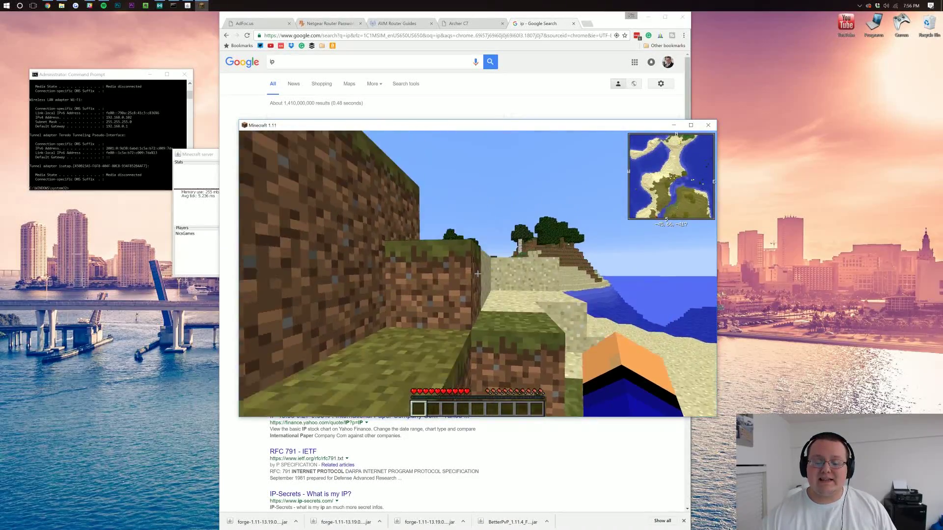
pyautogui.press('w')
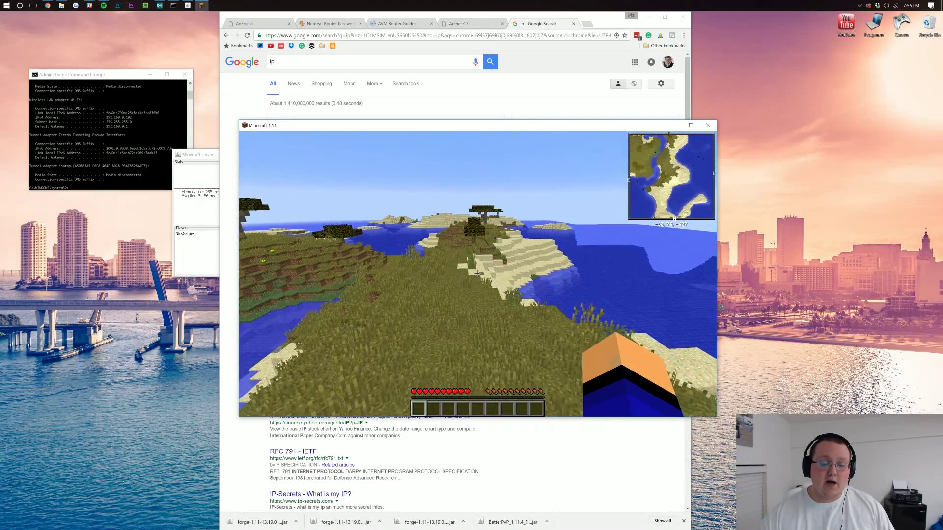
pyautogui.press('w')
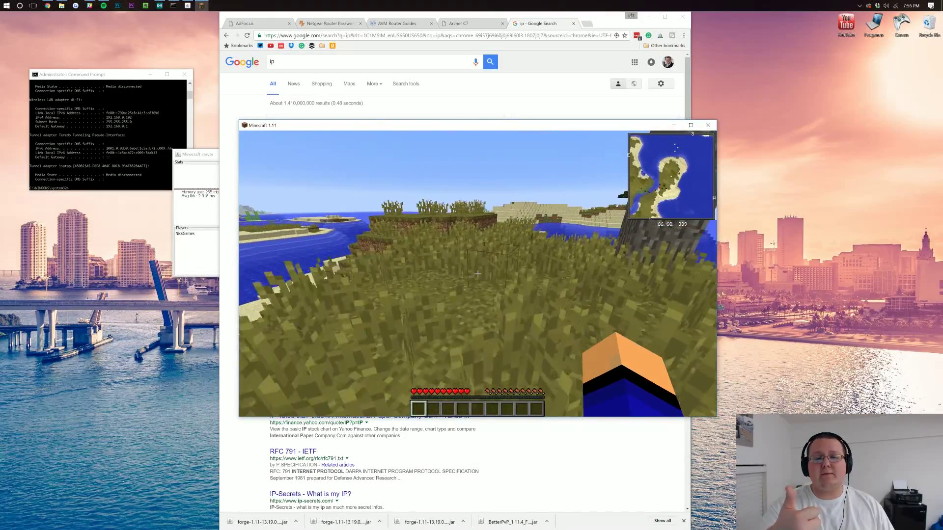
pyautogui.press('w')
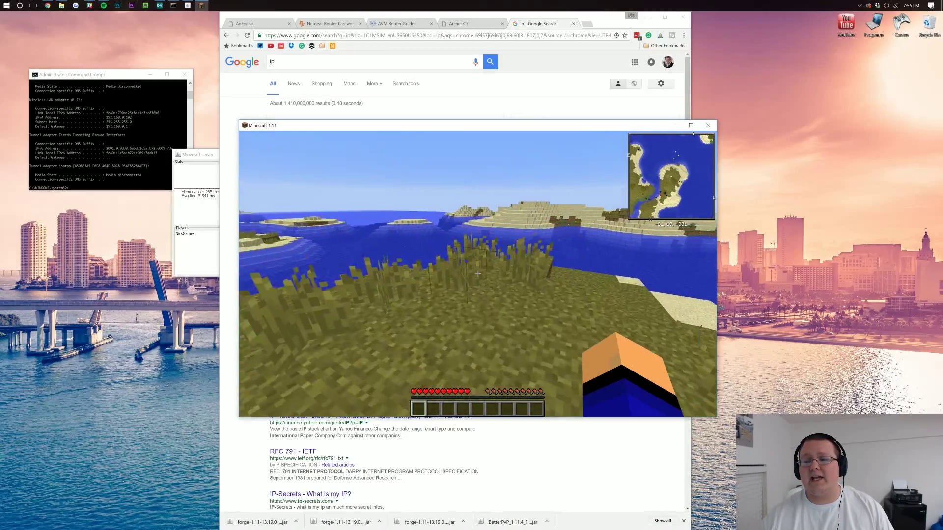
pyautogui.press('w')
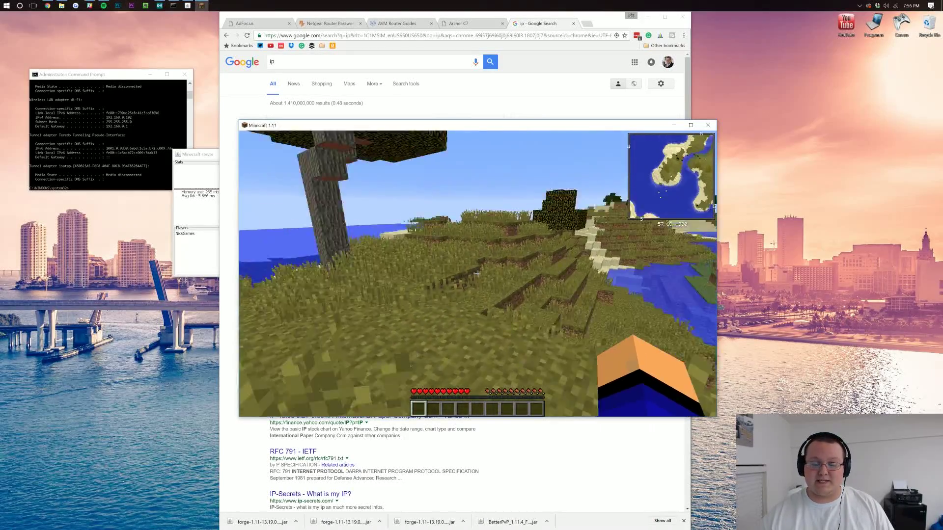
pyautogui.press('w')
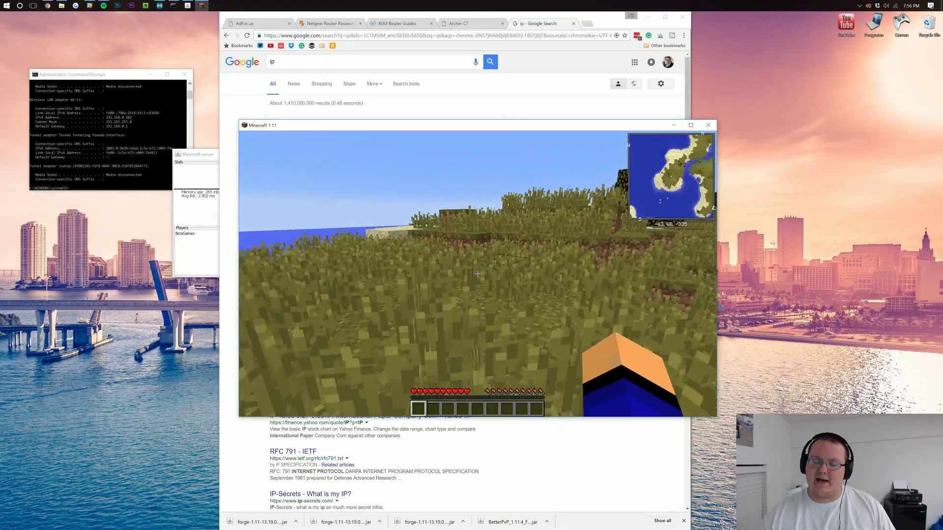
pyautogui.press('w')
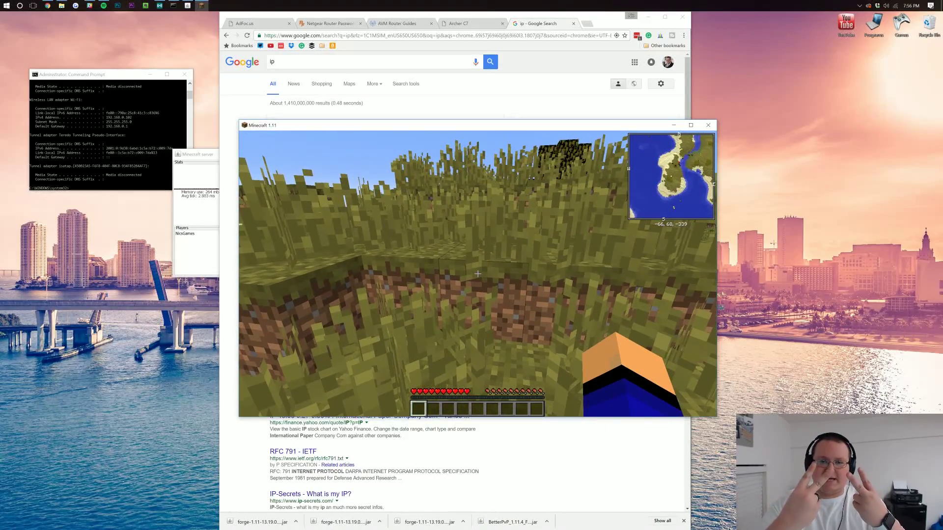